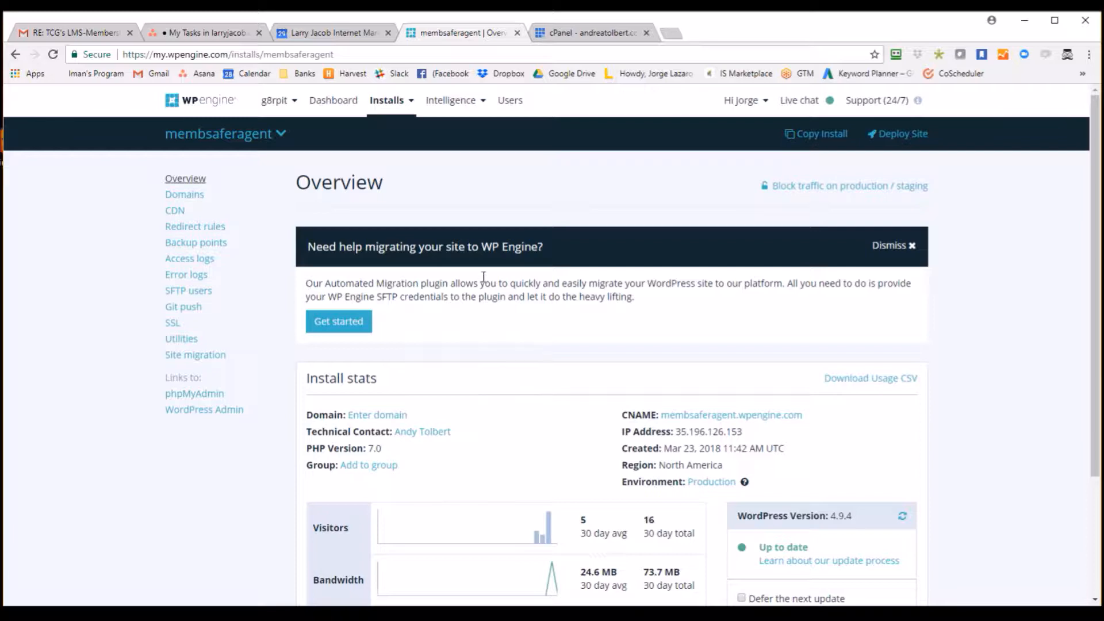
Copy the install's IP address 35.196.126.153 and switch over to Bluehost cPanel.
{"action": "left_click_drag", "start_coordinate": [745, 432], "coordinate": [673, 434]}
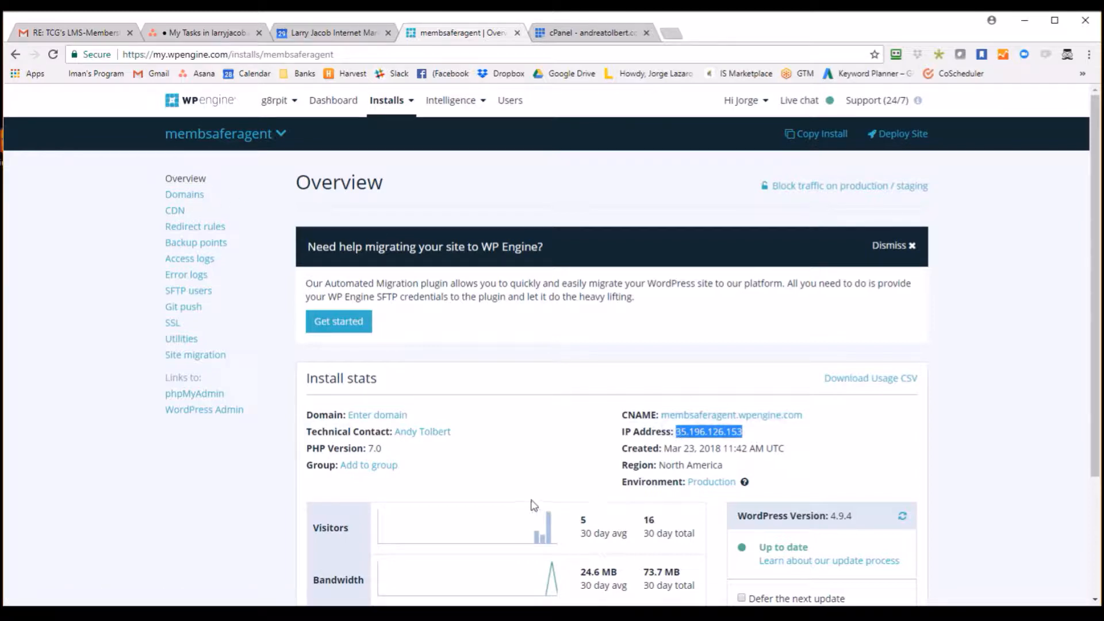
{"action": "left_click", "coordinate": [586, 40]}
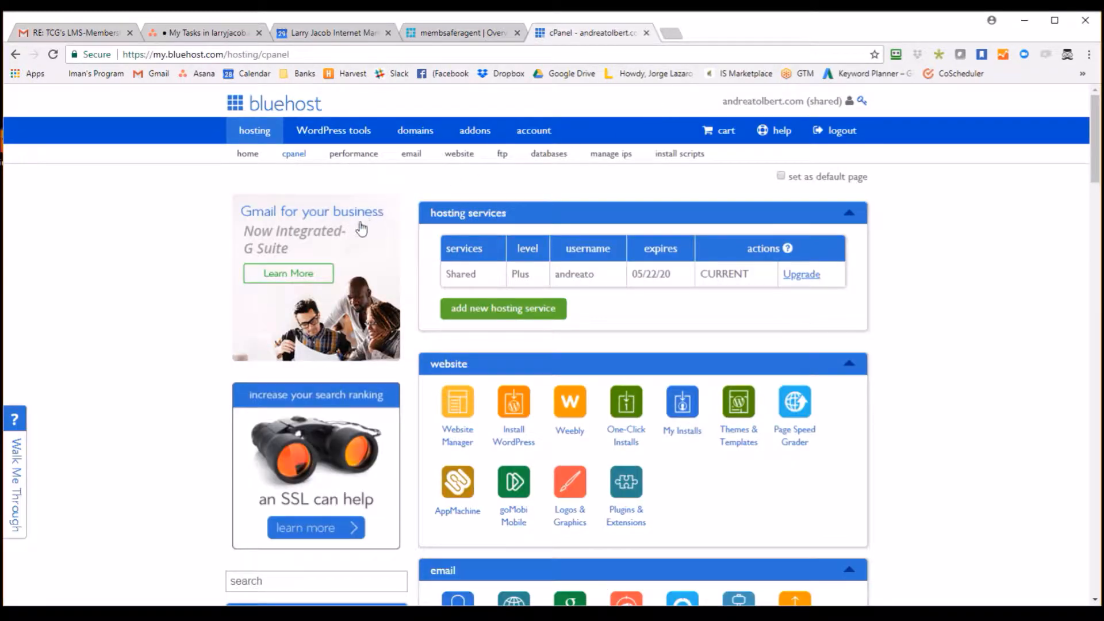
Open the DNS Zone Editor and load the saferagent.com domain.
{"action": "scroll", "coordinate": [648, 276], "scroll_direction": "down", "scroll_amount": 7}
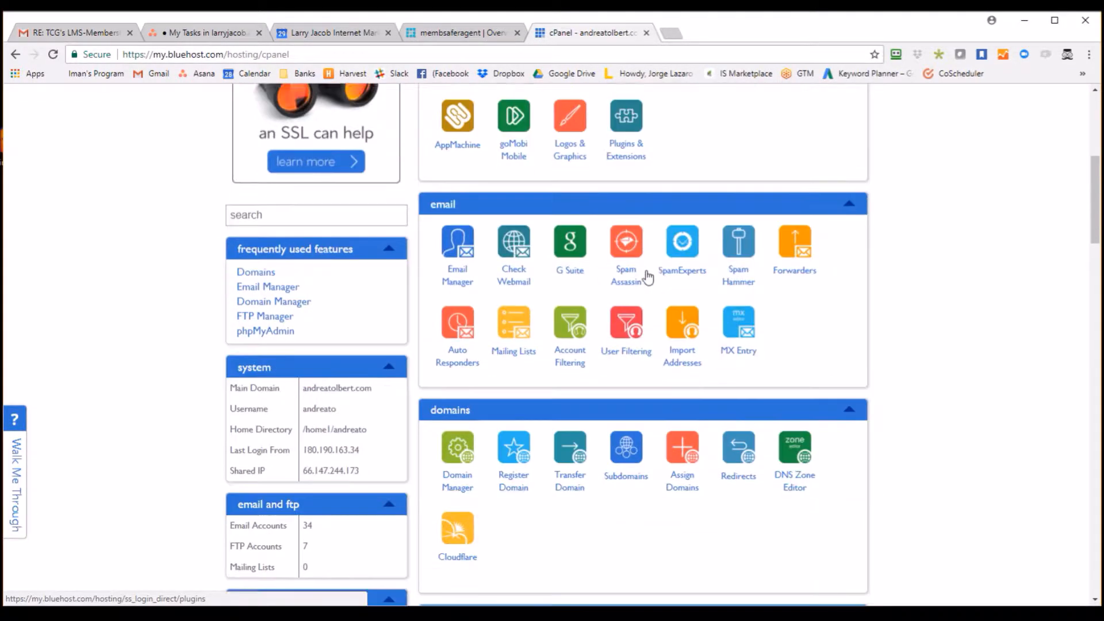
{"action": "left_click", "coordinate": [795, 413]}
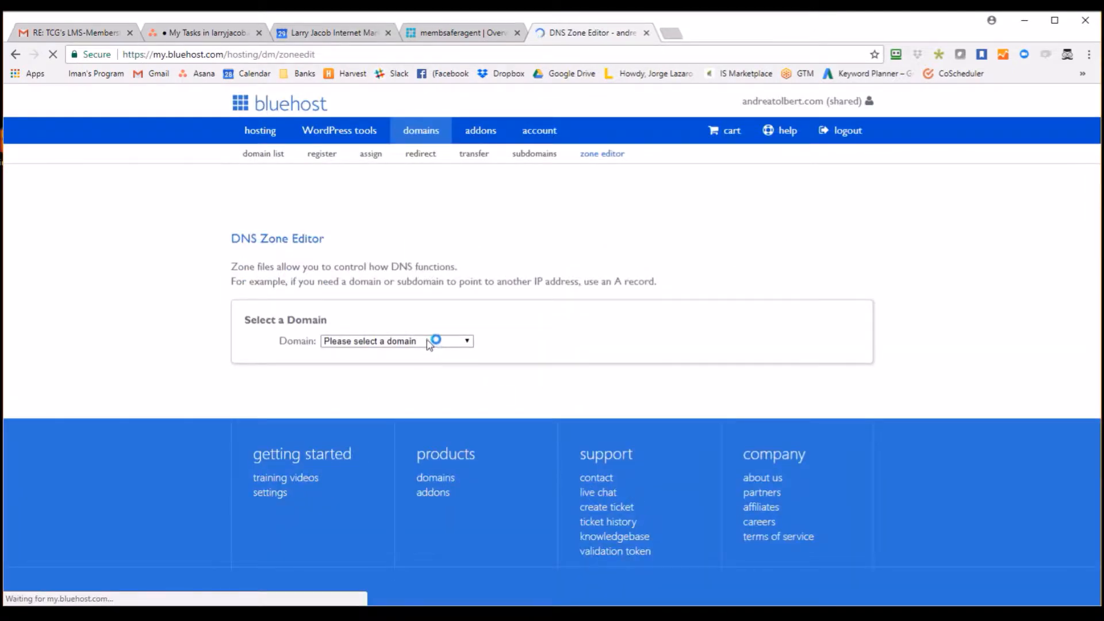
{"action": "left_click", "coordinate": [431, 341]}
{"action": "scroll", "coordinate": [371, 259], "scroll_direction": "down", "scroll_amount": 5}
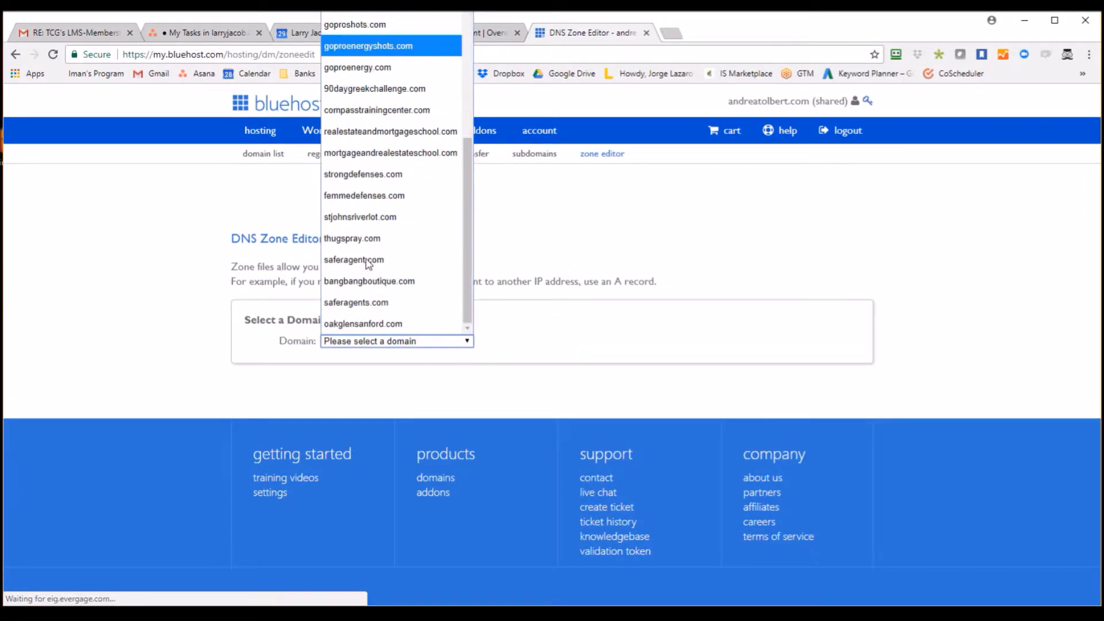
{"action": "left_click", "coordinate": [371, 257]}
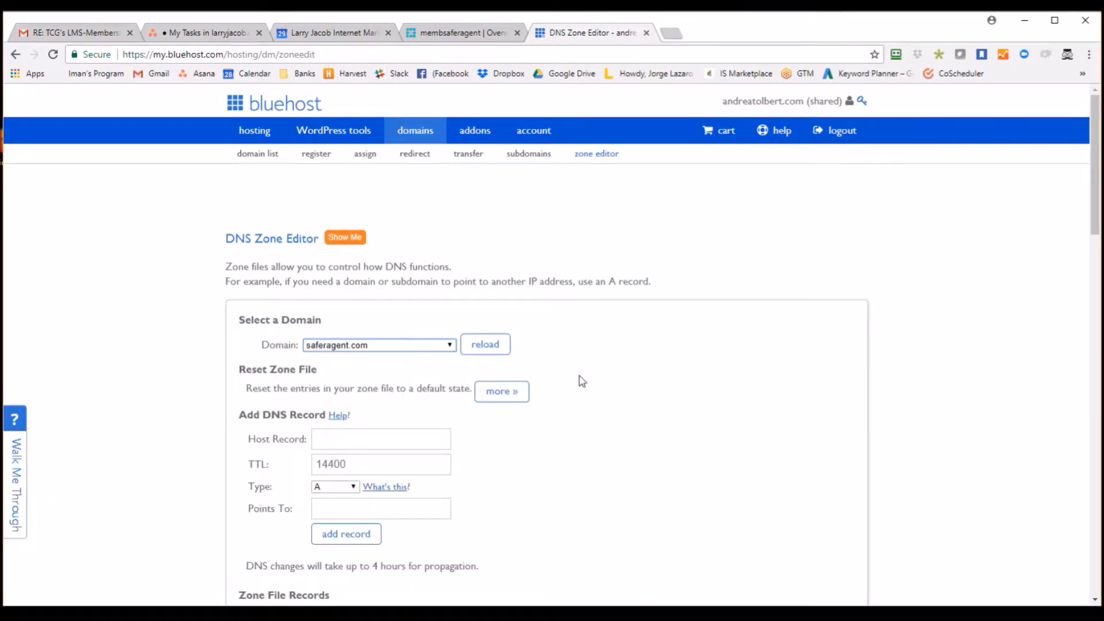
{"action": "scroll", "coordinate": [600, 361], "scroll_direction": "down", "scroll_amount": 5}
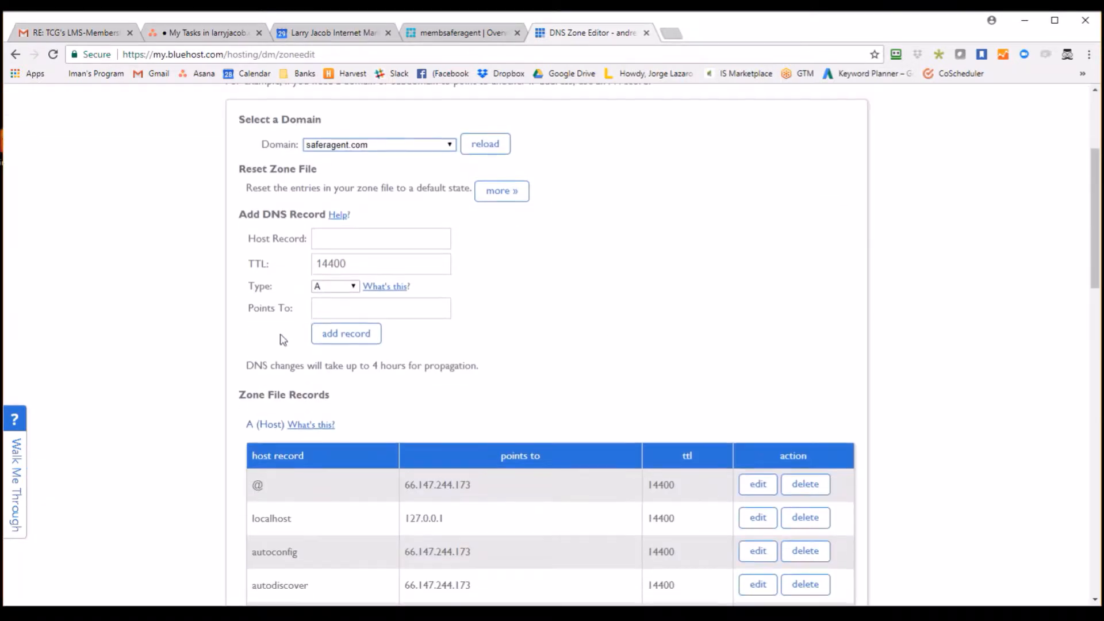
{"action": "scroll", "coordinate": [86, 344], "scroll_direction": "down", "scroll_amount": 2}
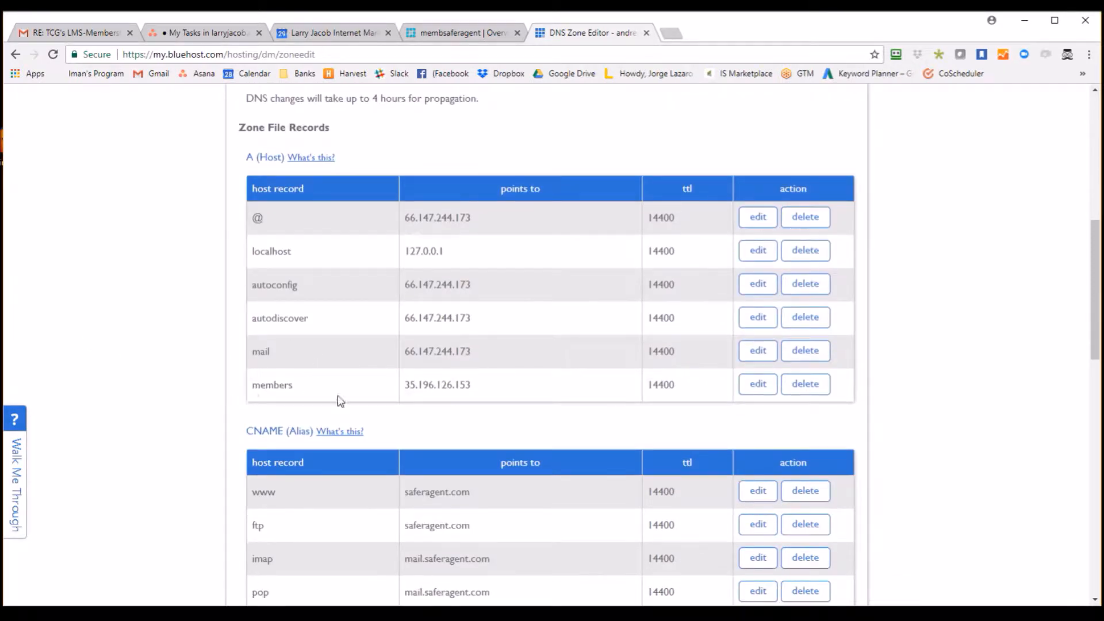
{"action": "left_click_drag", "start_coordinate": [292, 383], "coordinate": [251, 384]}
{"action": "scroll", "coordinate": [491, 412], "scroll_direction": "down", "scroll_amount": 4}
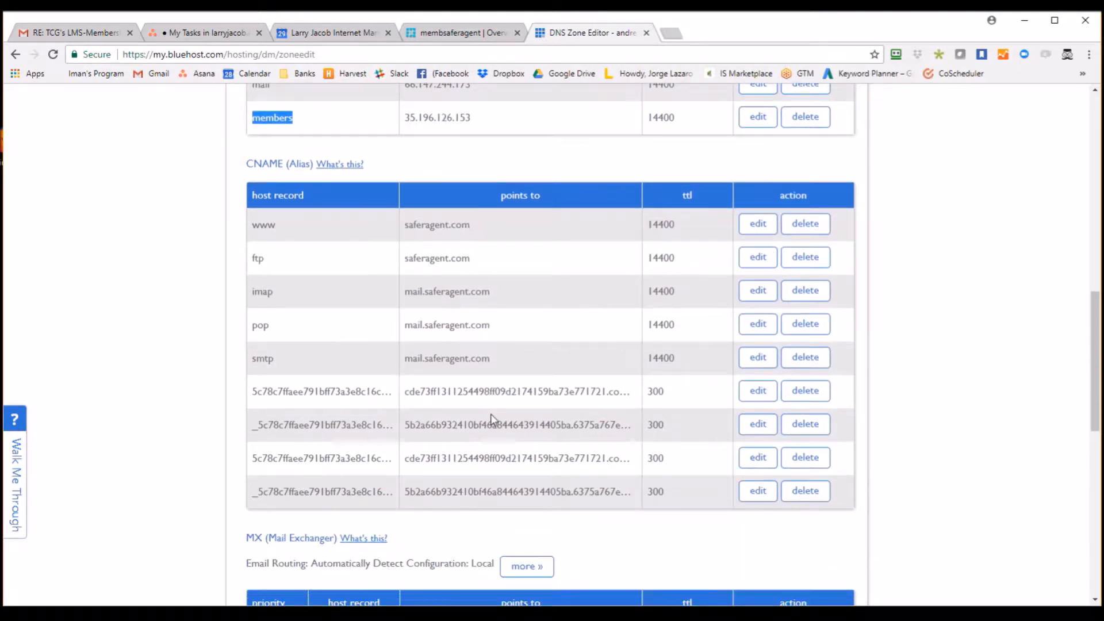
{"action": "scroll", "coordinate": [491, 413], "scroll_direction": "up", "scroll_amount": 3}
{"action": "left_click_drag", "start_coordinate": [477, 317], "coordinate": [406, 329]}
{"action": "key", "text": "ctrl+c"}
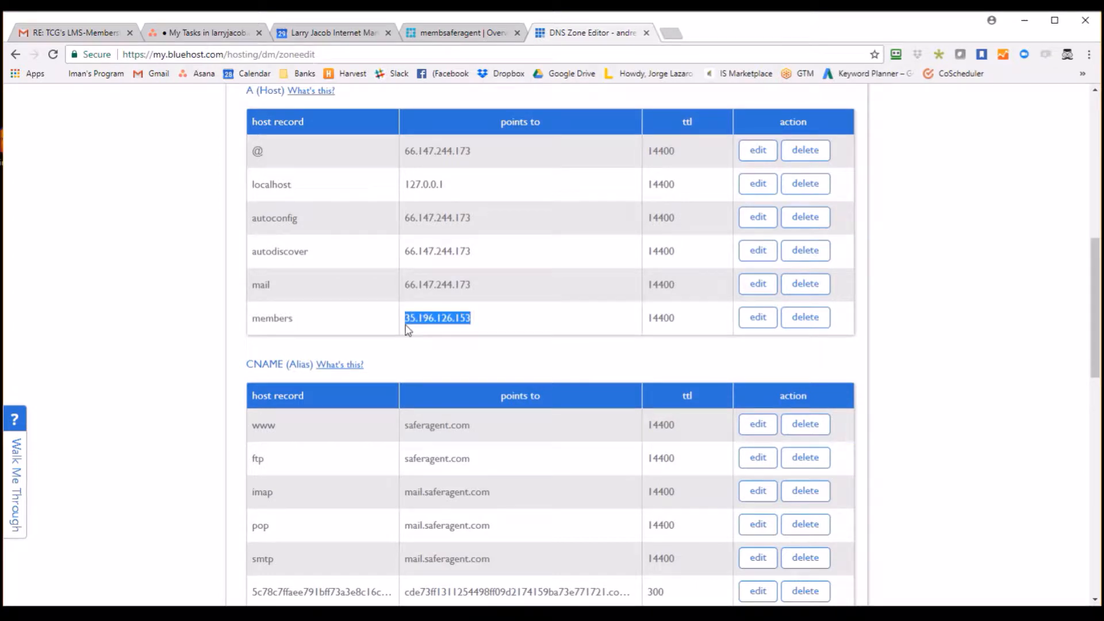
{"action": "left_click_drag", "start_coordinate": [296, 320], "coordinate": [265, 322]}
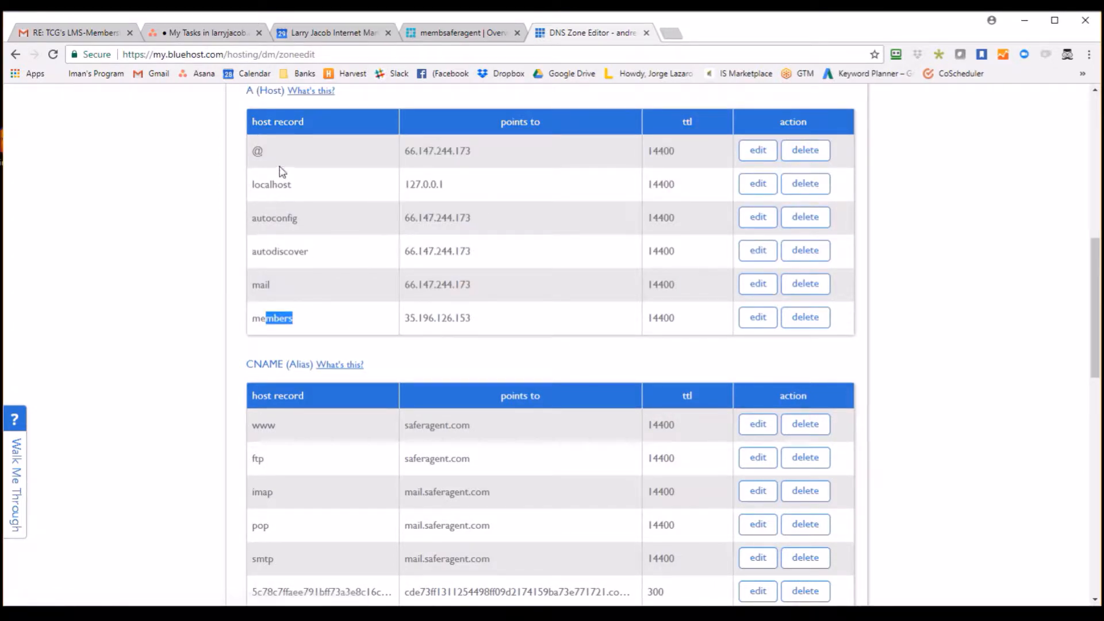
{"action": "left_click", "coordinate": [258, 154]}
{"action": "double_click", "coordinate": [257, 153]}
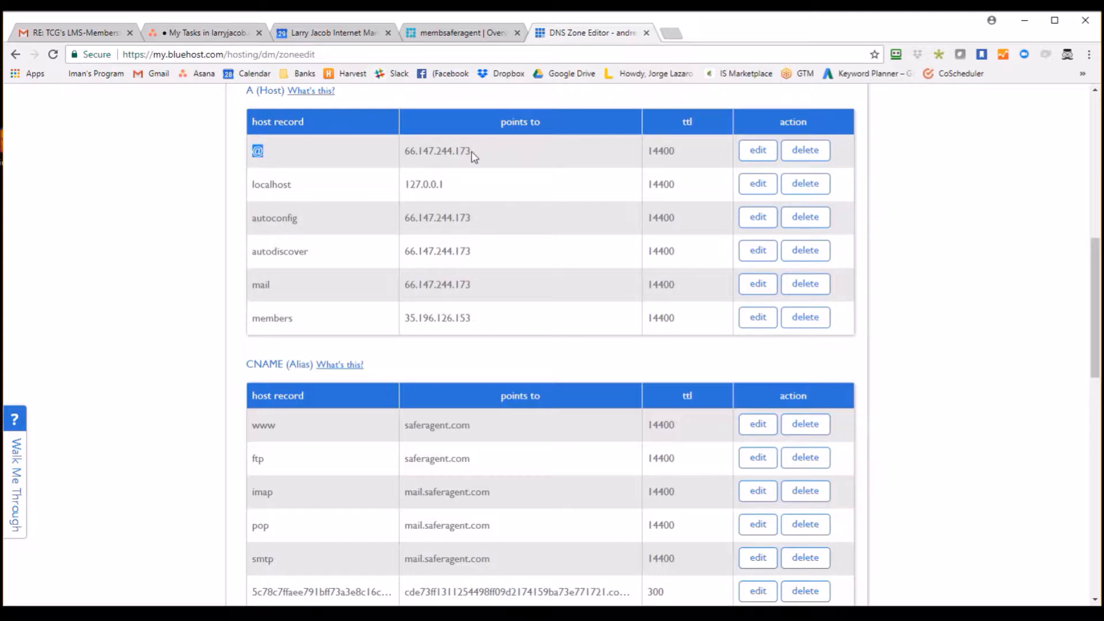
{"action": "left_click_drag", "start_coordinate": [473, 153], "coordinate": [401, 156]}
{"action": "scroll", "coordinate": [257, 330], "scroll_direction": "down", "scroll_amount": 3}
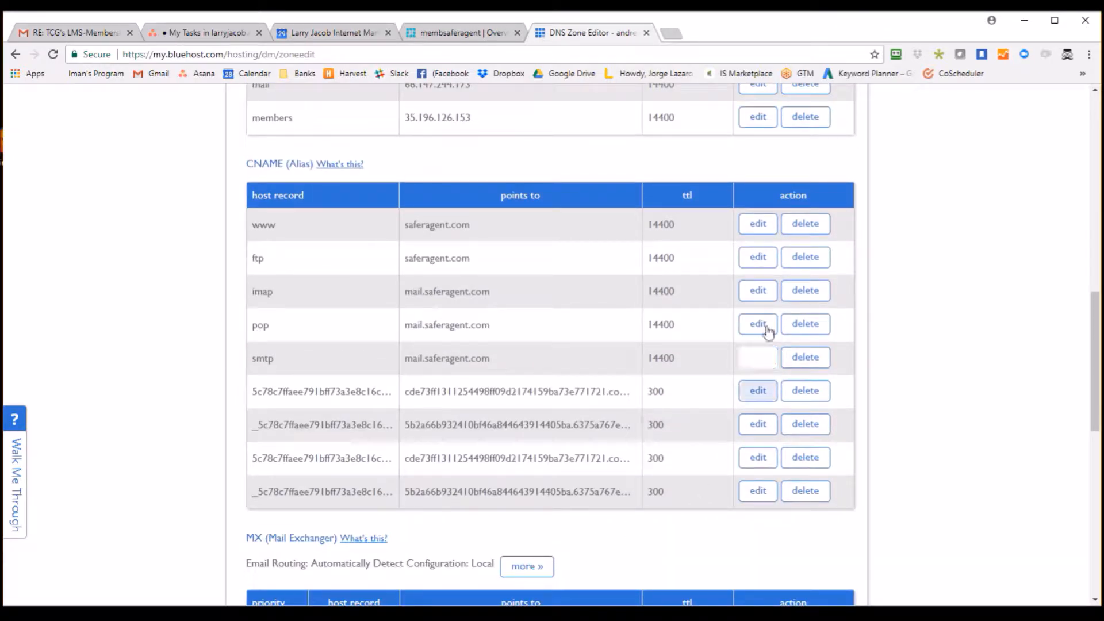
{"action": "scroll", "coordinate": [600, 327], "scroll_direction": "up", "scroll_amount": 1}
{"action": "scroll", "coordinate": [600, 326], "scroll_direction": "down", "scroll_amount": 2}
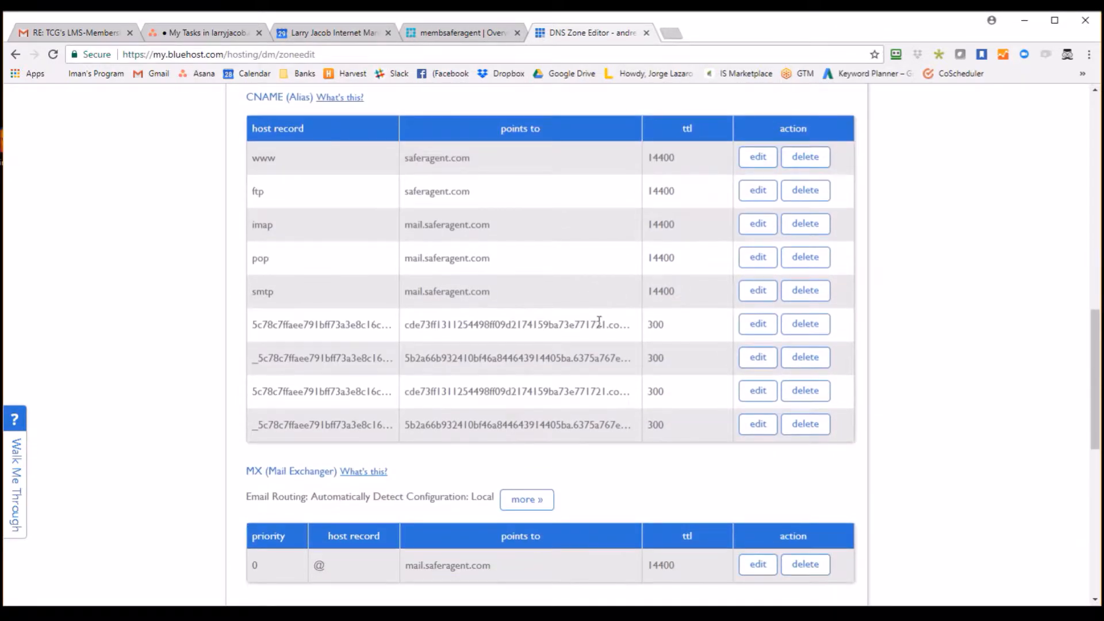
{"action": "scroll", "coordinate": [465, 446], "scroll_direction": "up", "scroll_amount": 10}
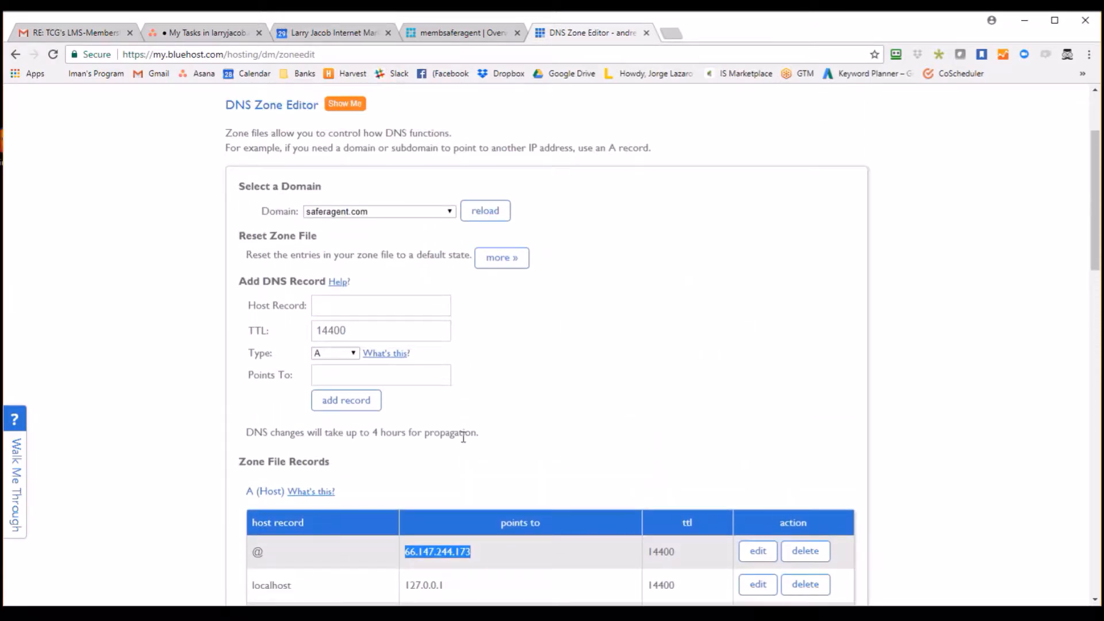
Start a new record with host 'members' and type CNAME.
{"action": "left_click", "coordinate": [349, 305]}
{"action": "type", "text": "memb"}
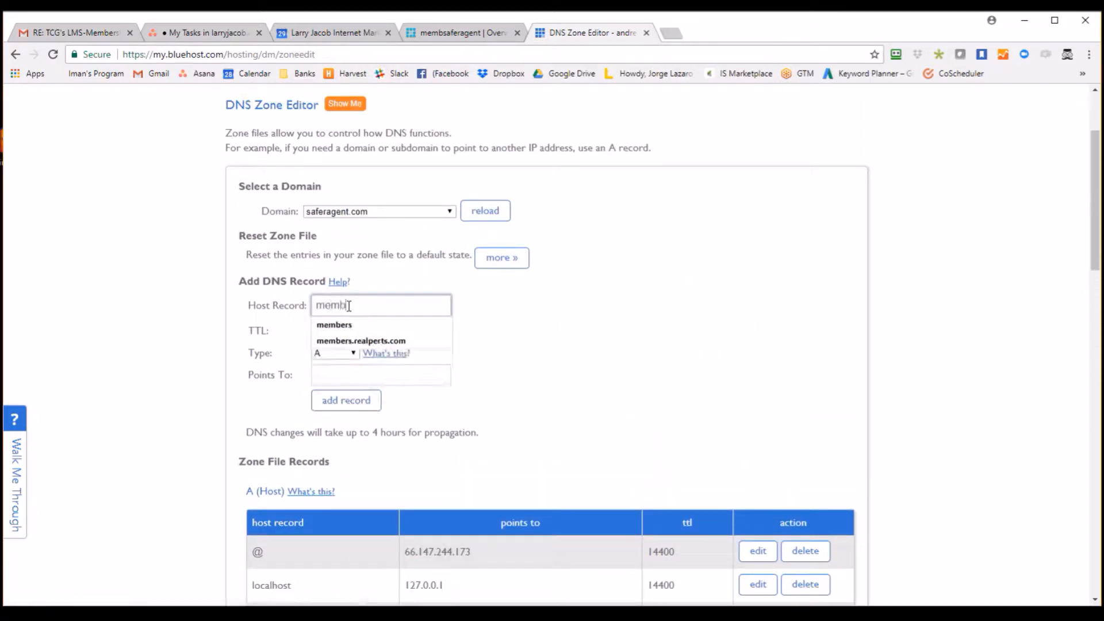
{"action": "key", "text": "Tab"}
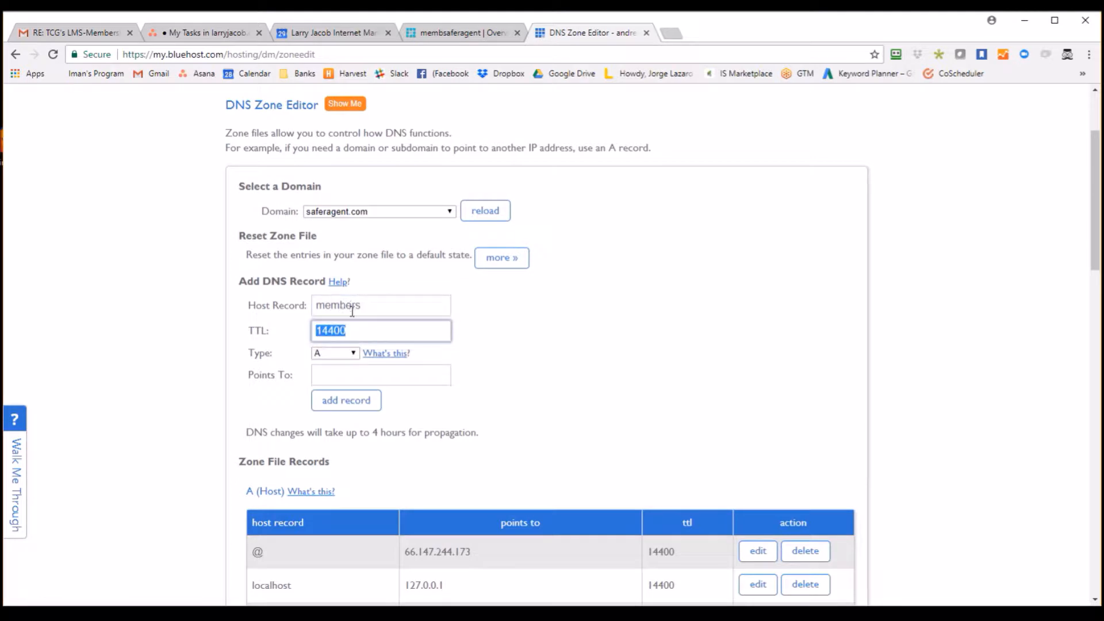
{"action": "left_click", "coordinate": [328, 353]}
{"action": "left_click", "coordinate": [337, 395]}
Set the members record's target to the IP 35.196.126.153 and submit it.
{"action": "left_click", "coordinate": [331, 378]}
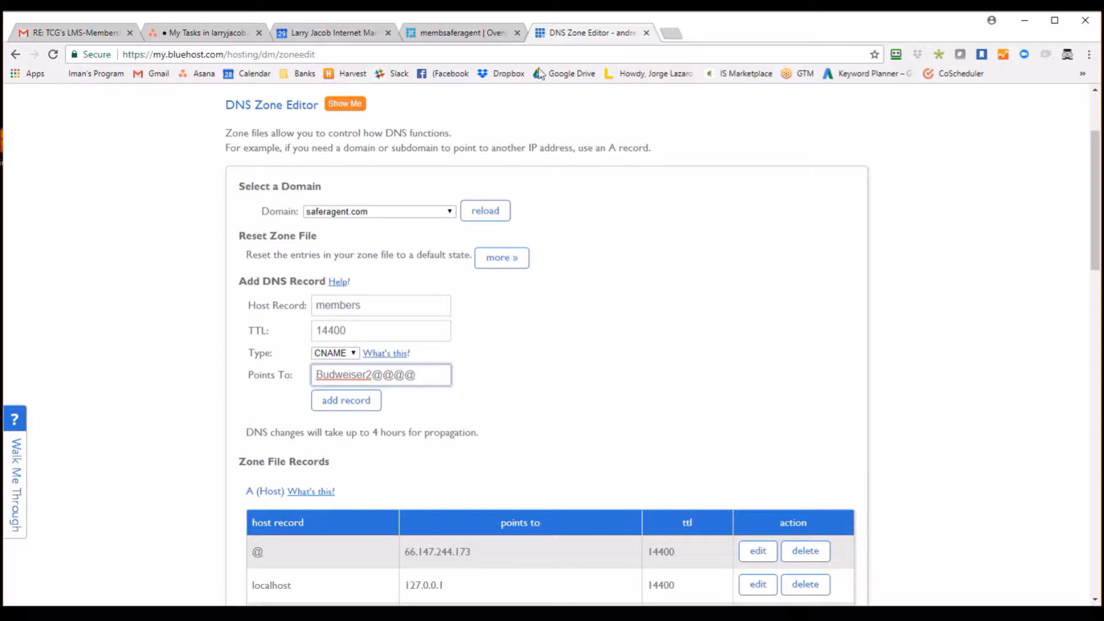
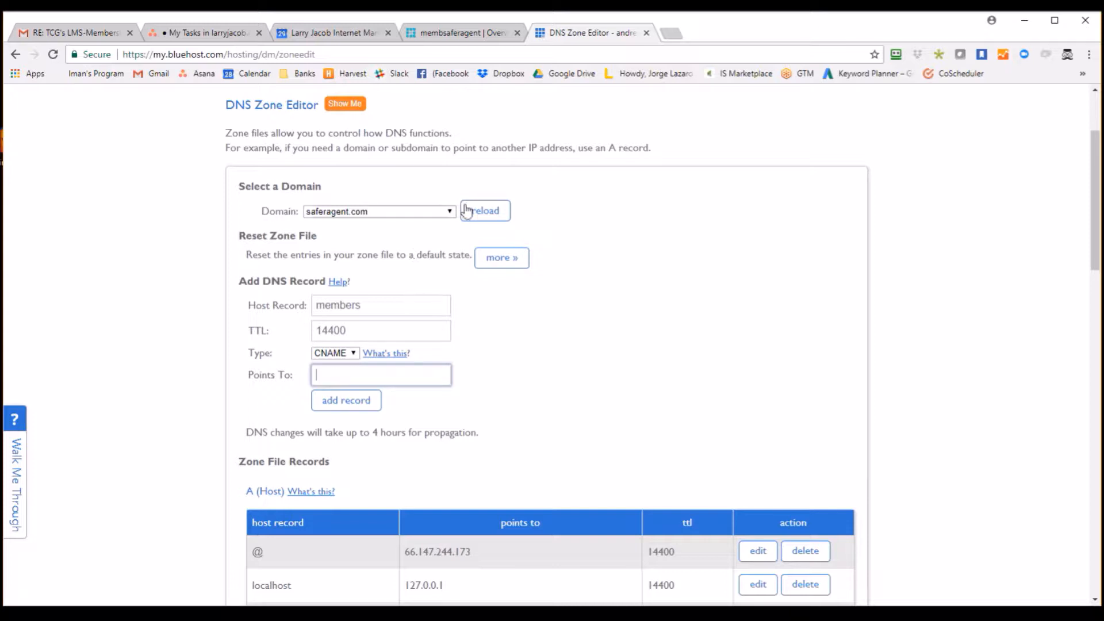
{"action": "left_click", "coordinate": [485, 34]}
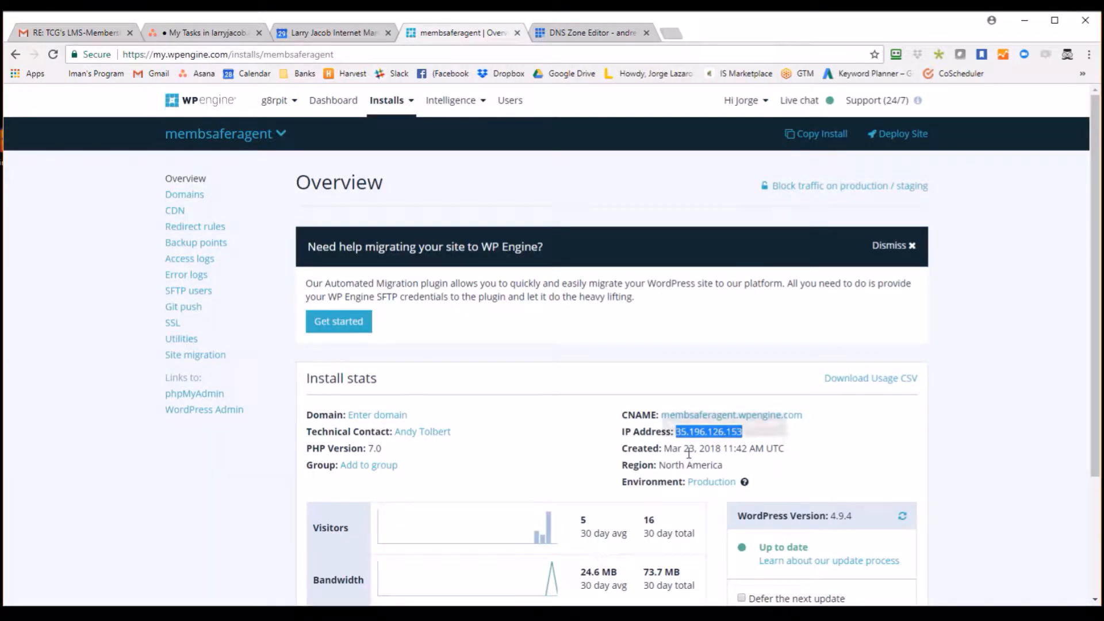
{"action": "left_click", "coordinate": [581, 35]}
{"action": "key", "text": "ctrl+v"}
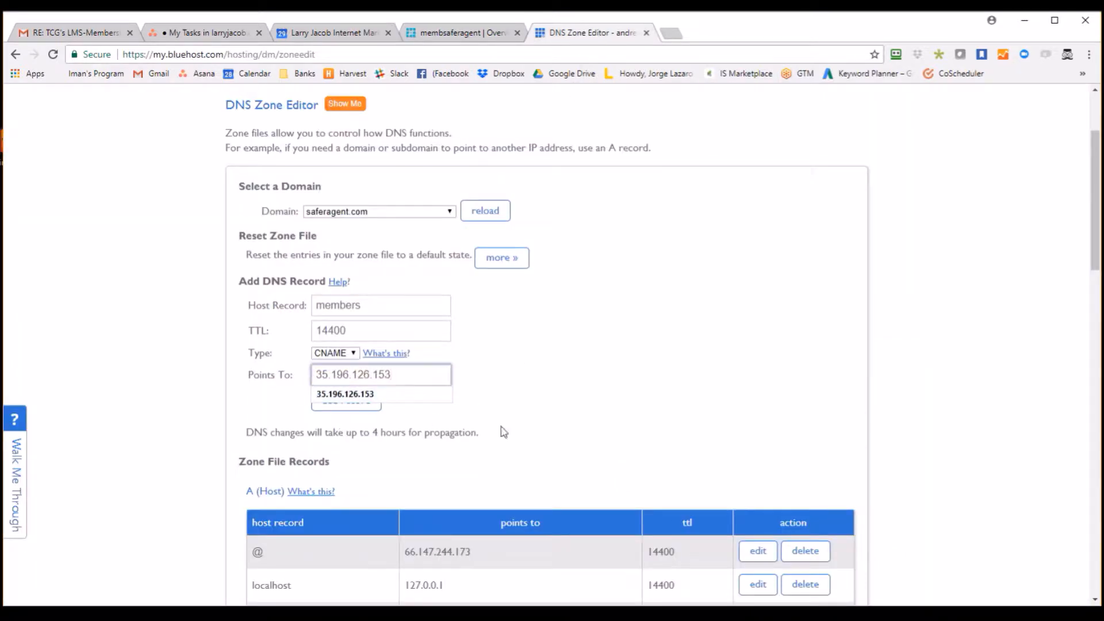
{"action": "left_click", "coordinate": [345, 400]}
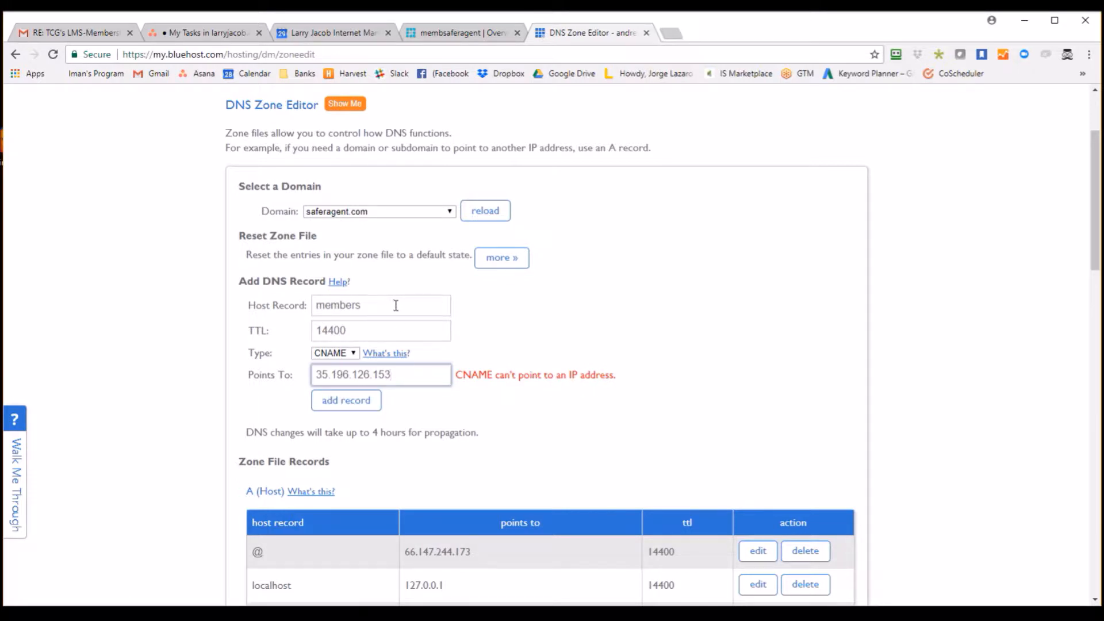
Replace the rejected IP with '@' and resubmit the members CNAME record.
{"action": "left_click_drag", "start_coordinate": [396, 373], "coordinate": [302, 385]}
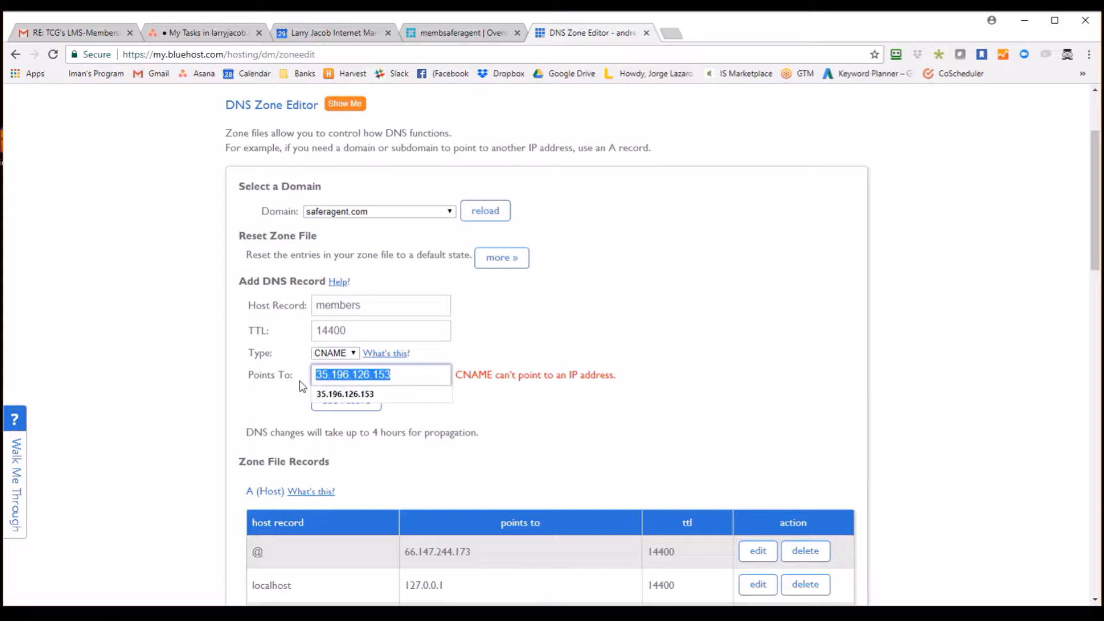
{"action": "type", "text": "@"}
{"action": "left_click", "coordinate": [600, 303]}
{"action": "left_click", "coordinate": [357, 405]}
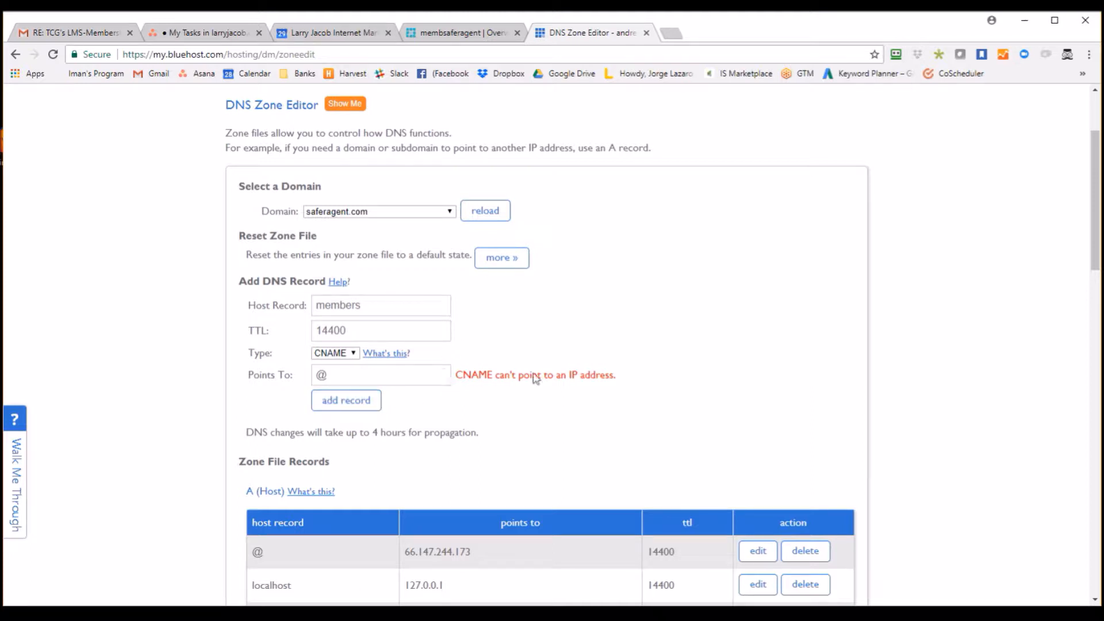
Verify in Zone File Records that the members A record points to 35.196.126.153.
{"action": "scroll", "coordinate": [539, 379], "scroll_direction": "down", "scroll_amount": 2}
{"action": "scroll", "coordinate": [382, 340], "scroll_direction": "up", "scroll_amount": 2}
{"action": "double_click", "coordinate": [374, 308]}
{"action": "scroll", "coordinate": [261, 414], "scroll_direction": "down", "scroll_amount": 1}
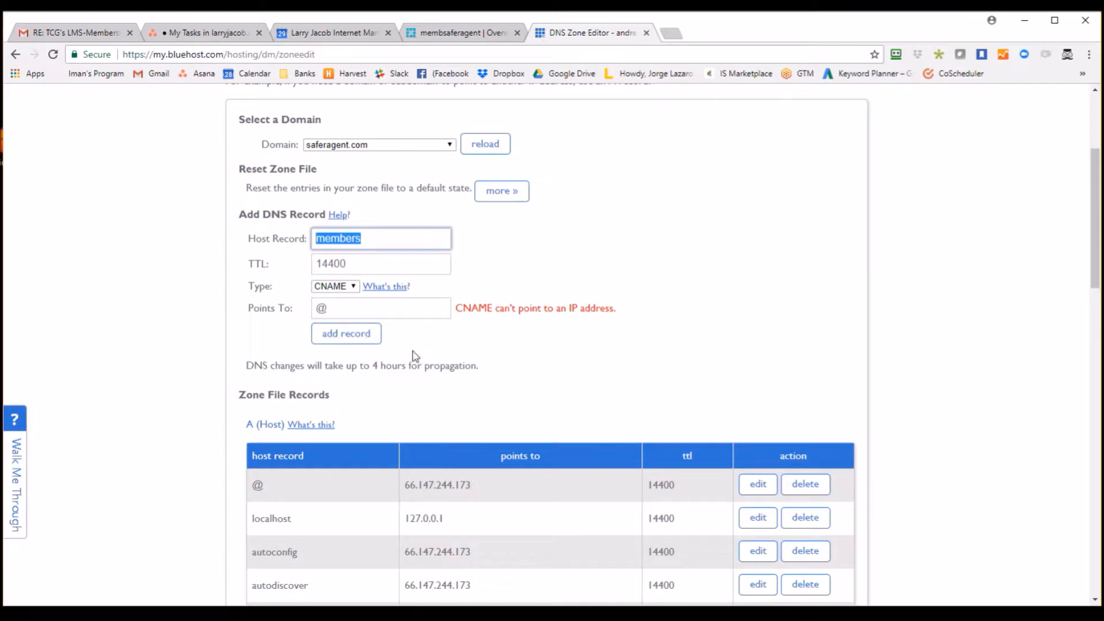
{"action": "left_click_drag", "start_coordinate": [265, 488], "coordinate": [246, 493]}
{"action": "left_click", "coordinate": [511, 397]}
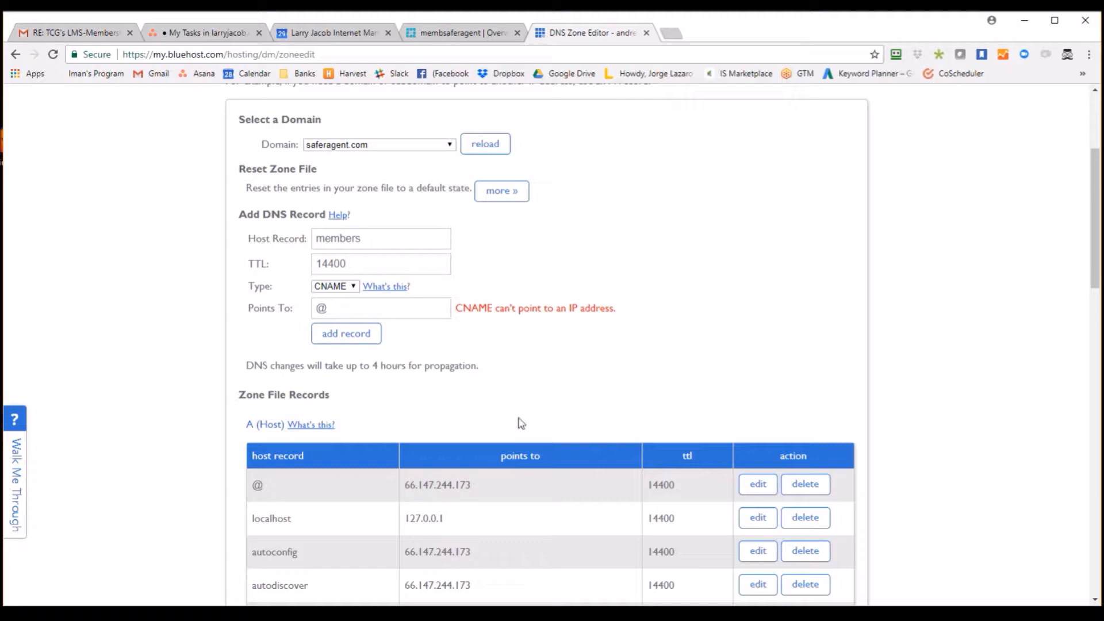
{"action": "scroll", "coordinate": [518, 424], "scroll_direction": "down", "scroll_amount": 3}
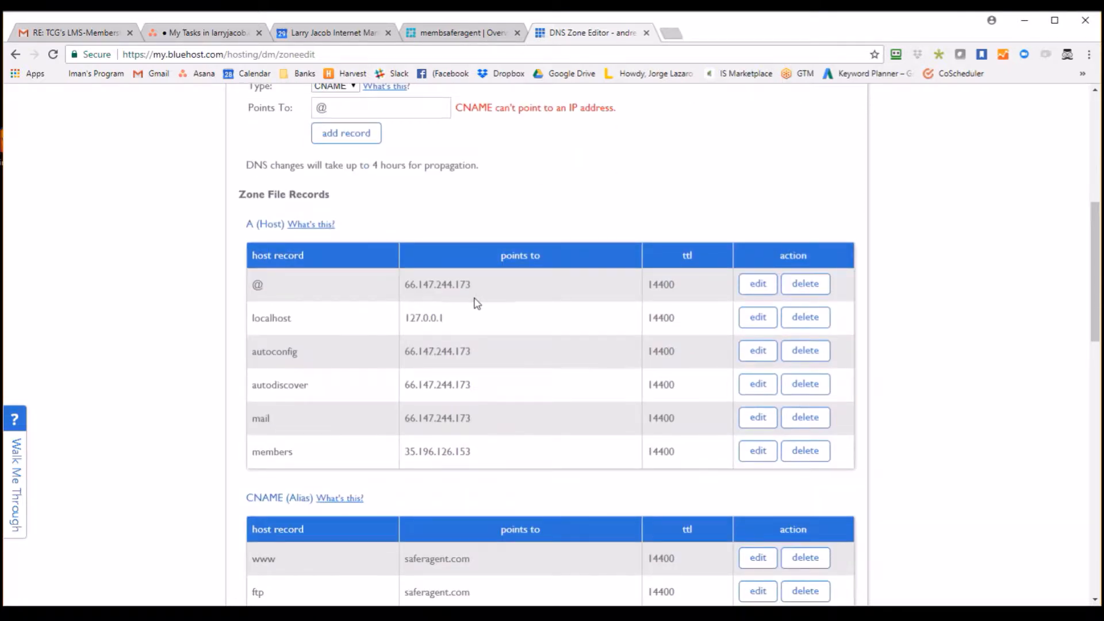
{"action": "left_click_drag", "start_coordinate": [475, 285], "coordinate": [394, 295]}
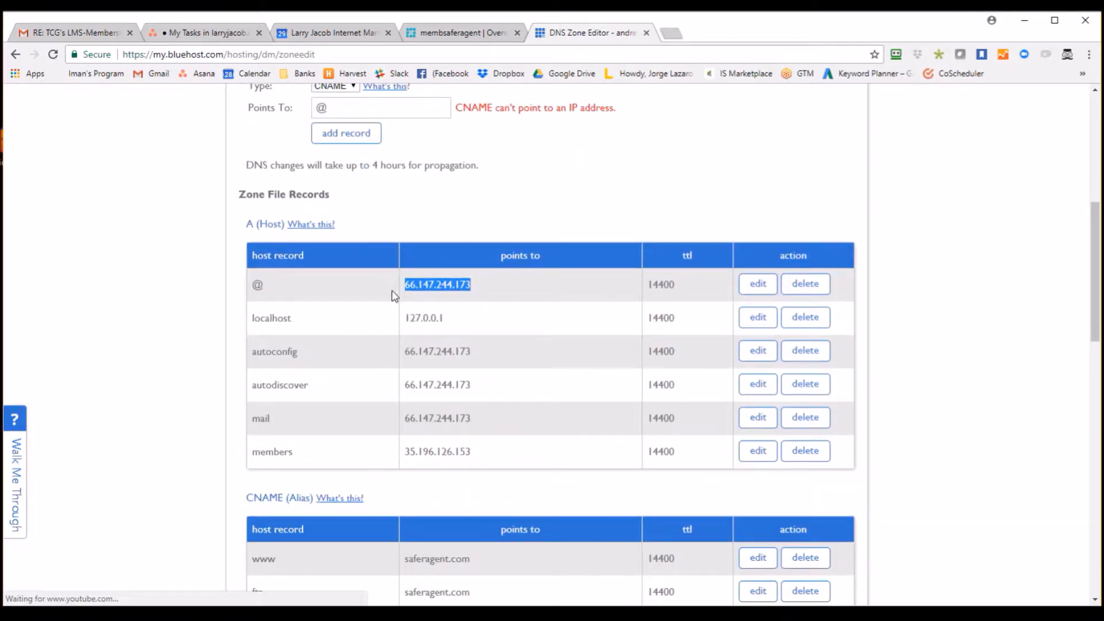
{"action": "left_click_drag", "start_coordinate": [395, 458], "coordinate": [493, 456]}
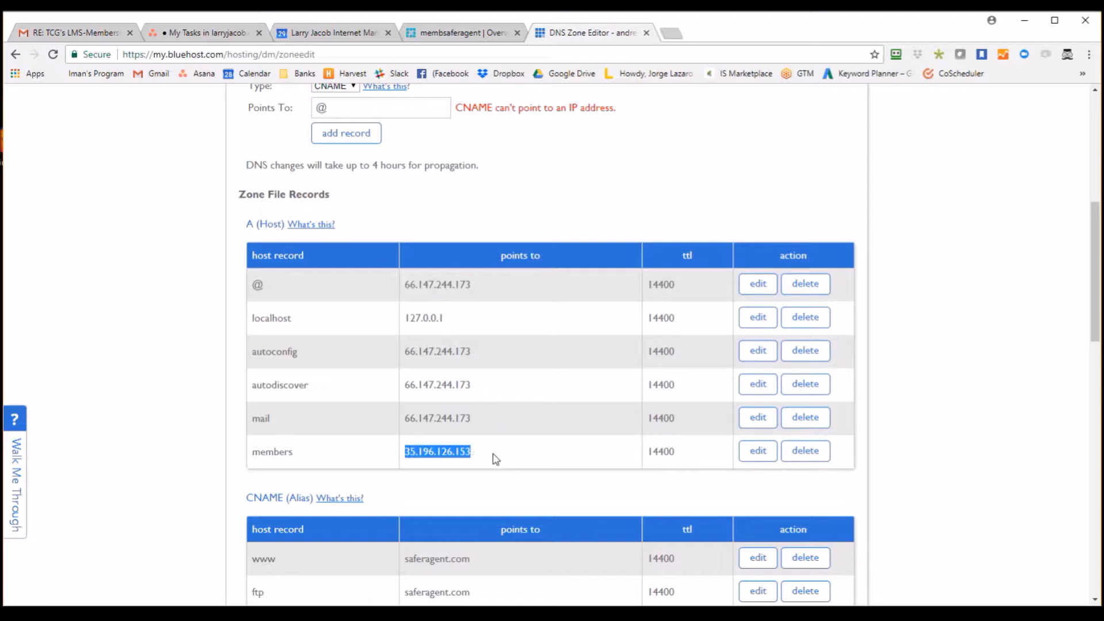
{"action": "left_click", "coordinate": [328, 458]}
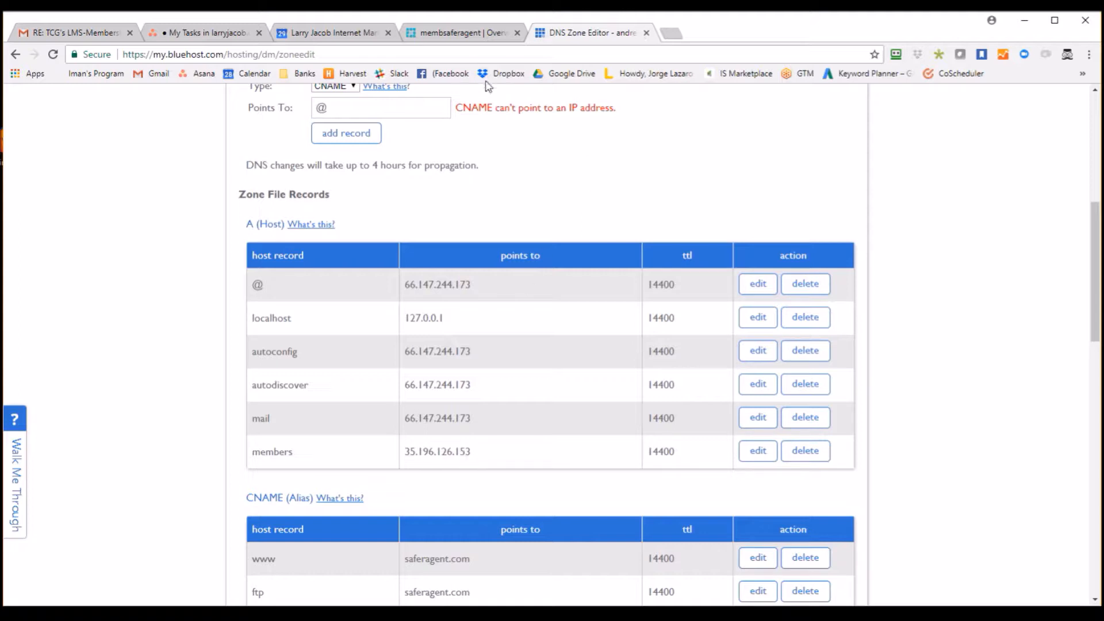
{"action": "left_click", "coordinate": [458, 35]}
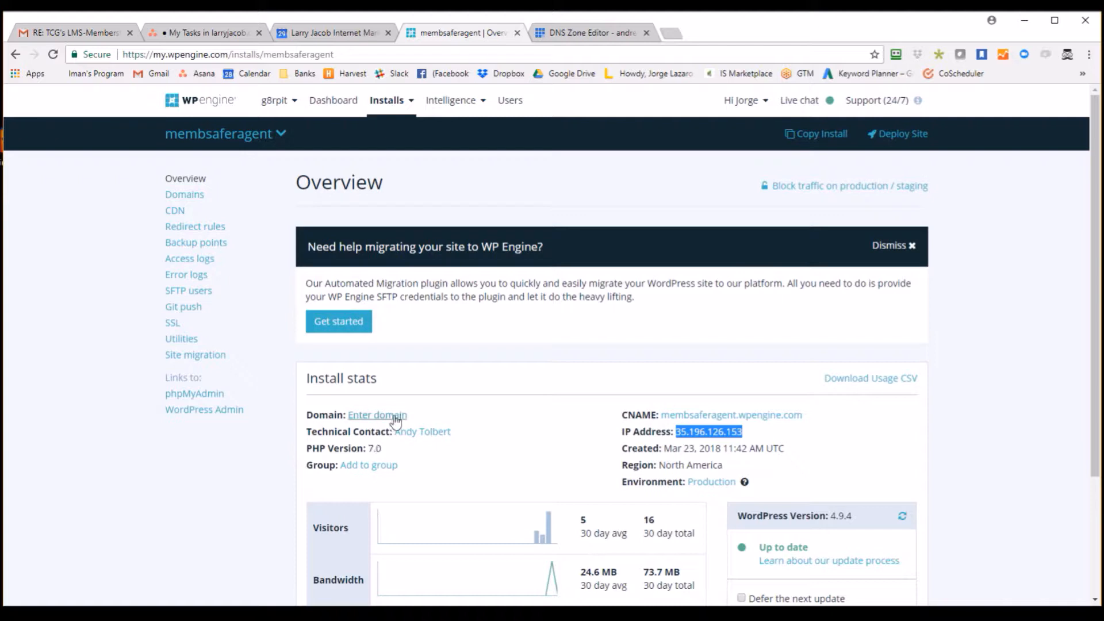
Go to the membsaferagent install's Domains page through the Install stats domain link.
{"action": "scroll", "coordinate": [485, 424], "scroll_direction": "down", "scroll_amount": 1}
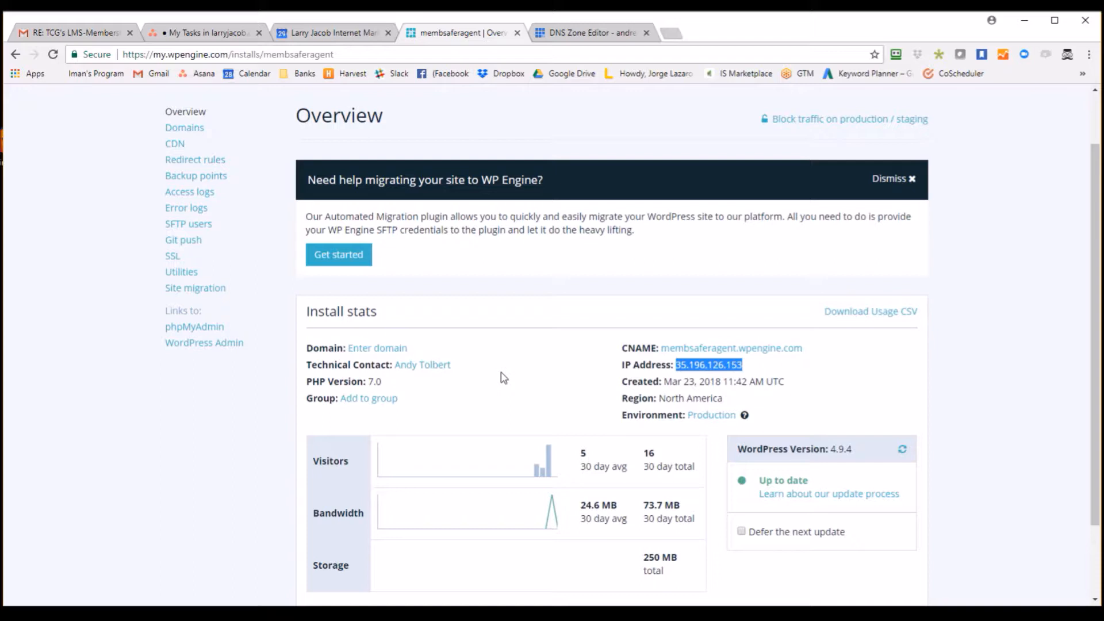
{"action": "left_click", "coordinate": [377, 348]}
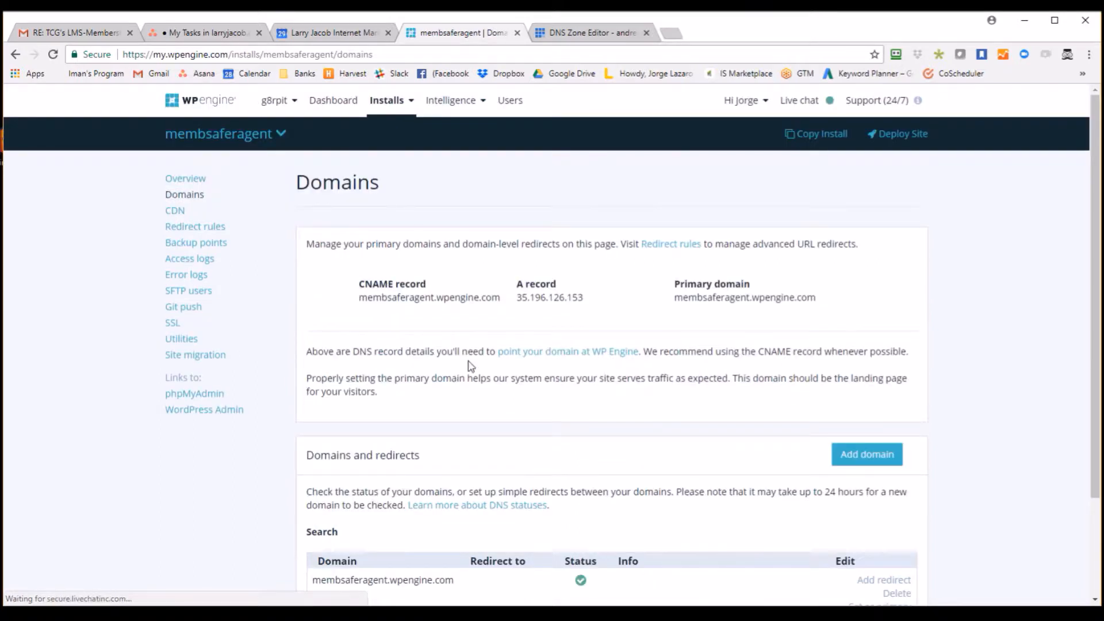
Add the domain members.saferagent.com to the membsaferagent install.
{"action": "scroll", "coordinate": [467, 365], "scroll_direction": "down", "scroll_amount": 2}
{"action": "left_click_drag", "start_coordinate": [466, 460], "coordinate": [305, 461]}
{"action": "left_click", "coordinate": [485, 487]}
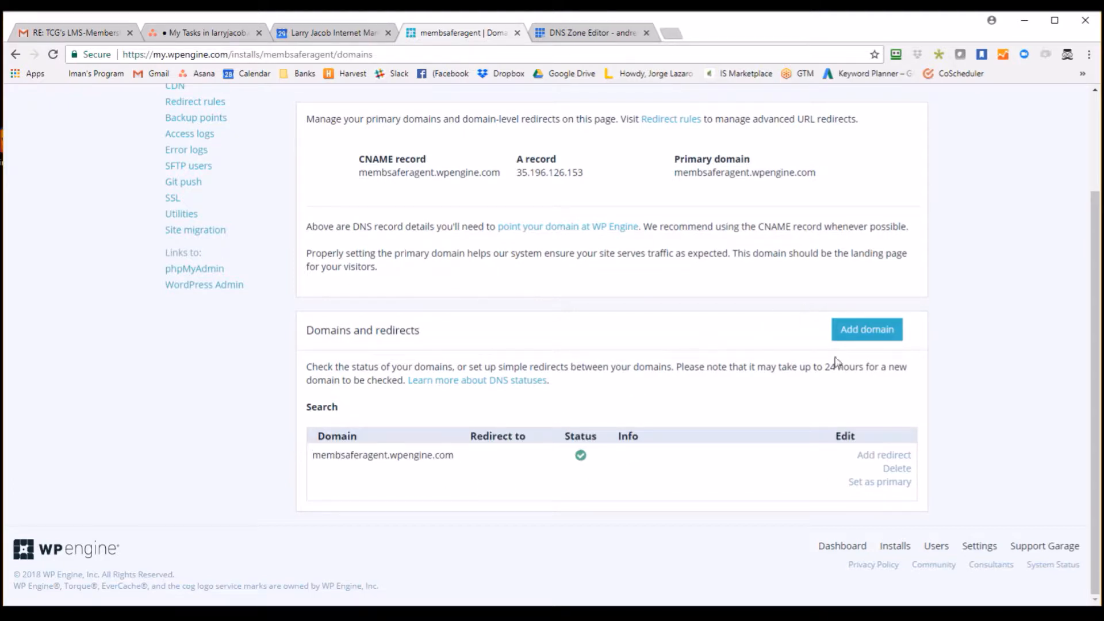
{"action": "left_click", "coordinate": [864, 329]}
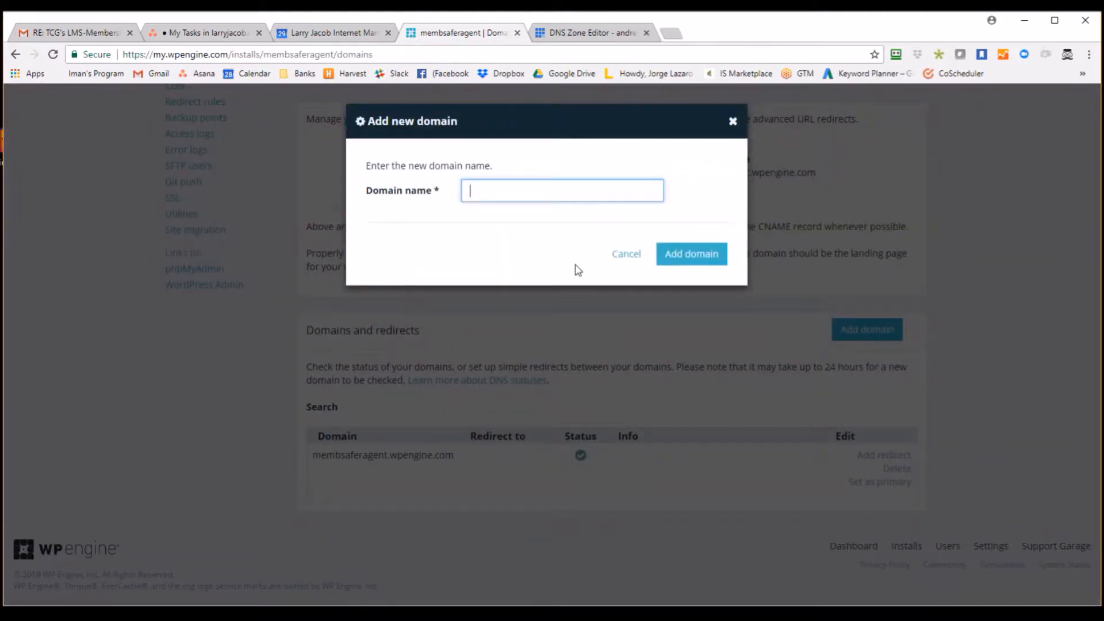
{"action": "type", "text": "members"}
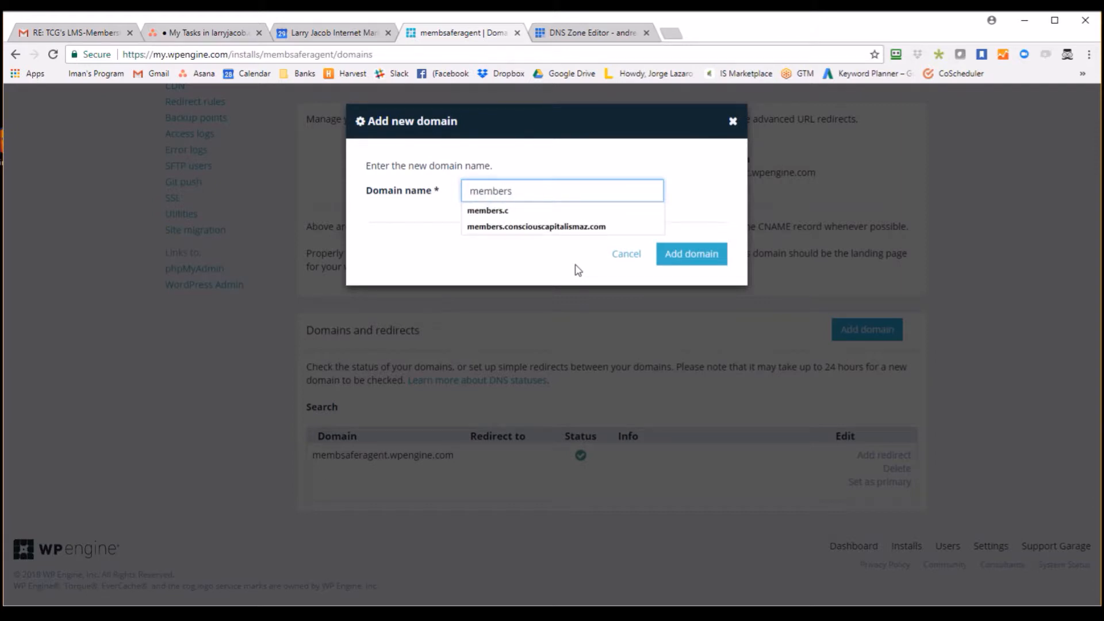
{"action": "type", "text": ".saferagent.com"}
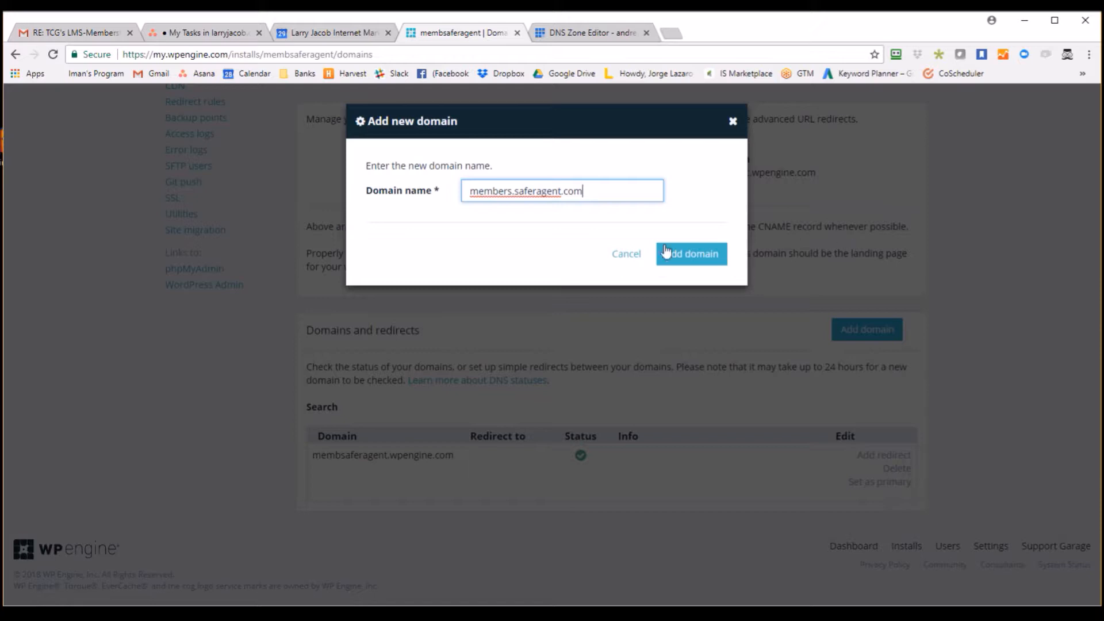
{"action": "left_click", "coordinate": [694, 251]}
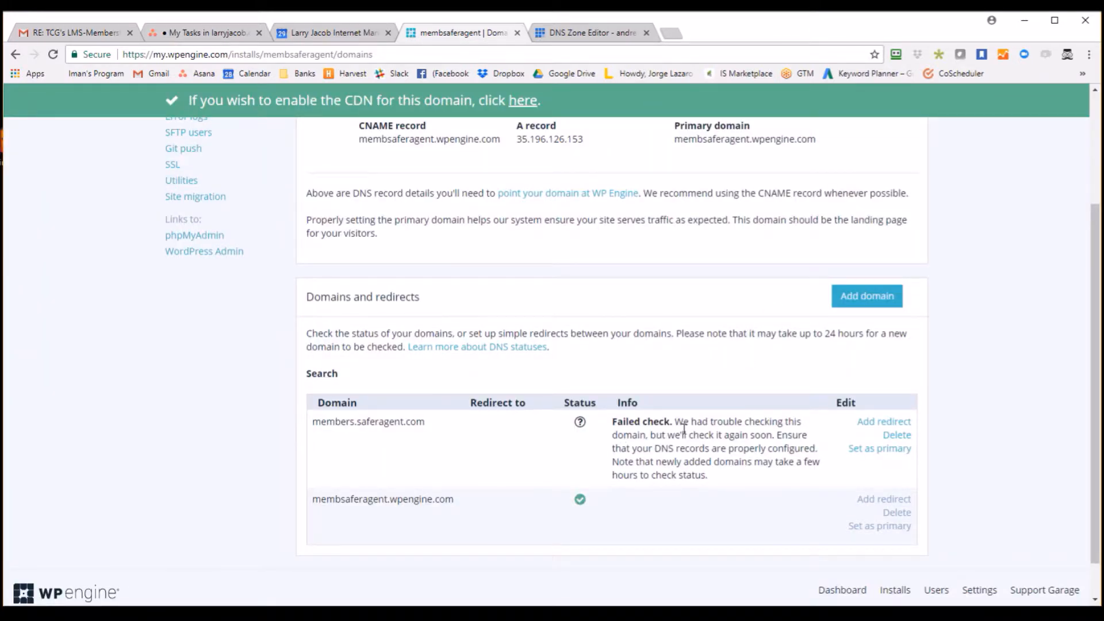
Load members.saferagent.com in a new tab, which shows the 404 Site Not Configured page.
{"action": "left_click_drag", "start_coordinate": [676, 426], "coordinate": [614, 425]}
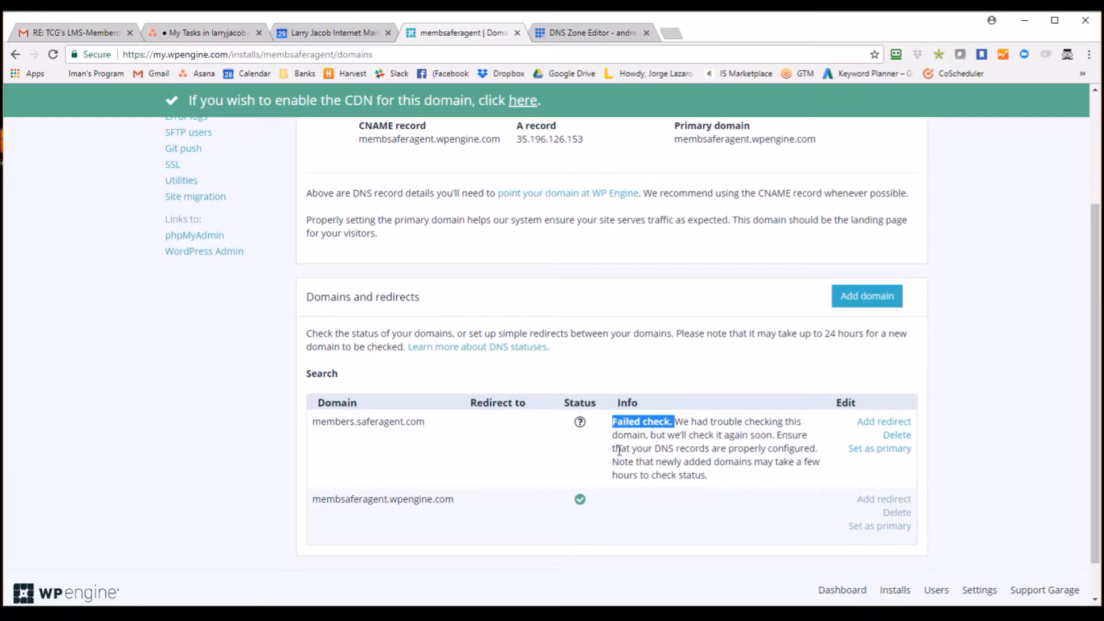
{"action": "left_click", "coordinate": [712, 481]}
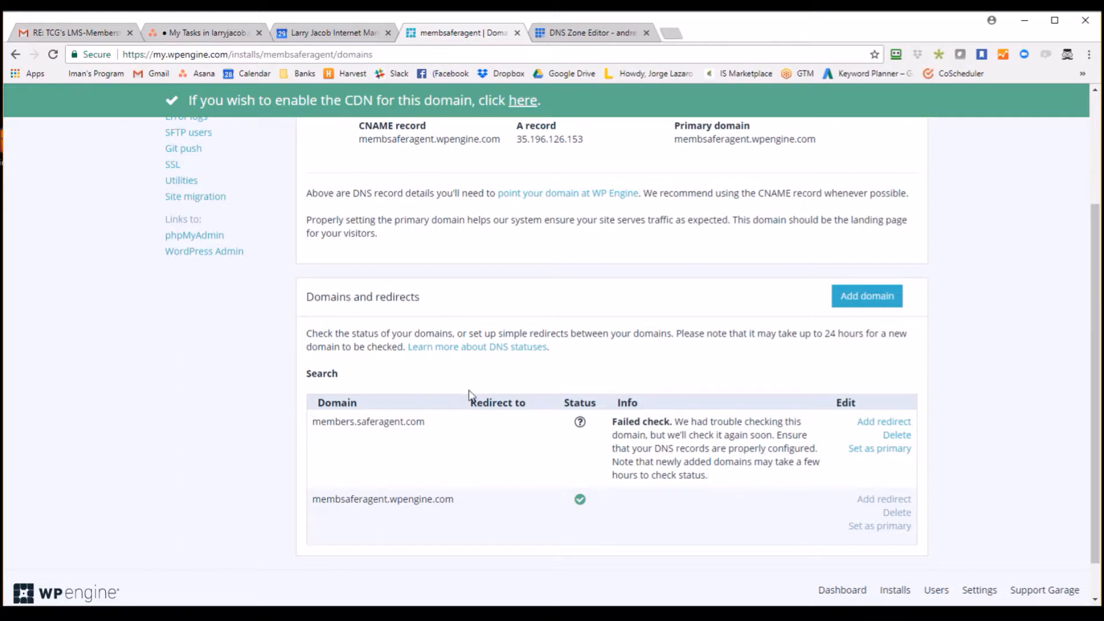
{"action": "left_click", "coordinate": [672, 35]}
{"action": "type", "text": "memb"}
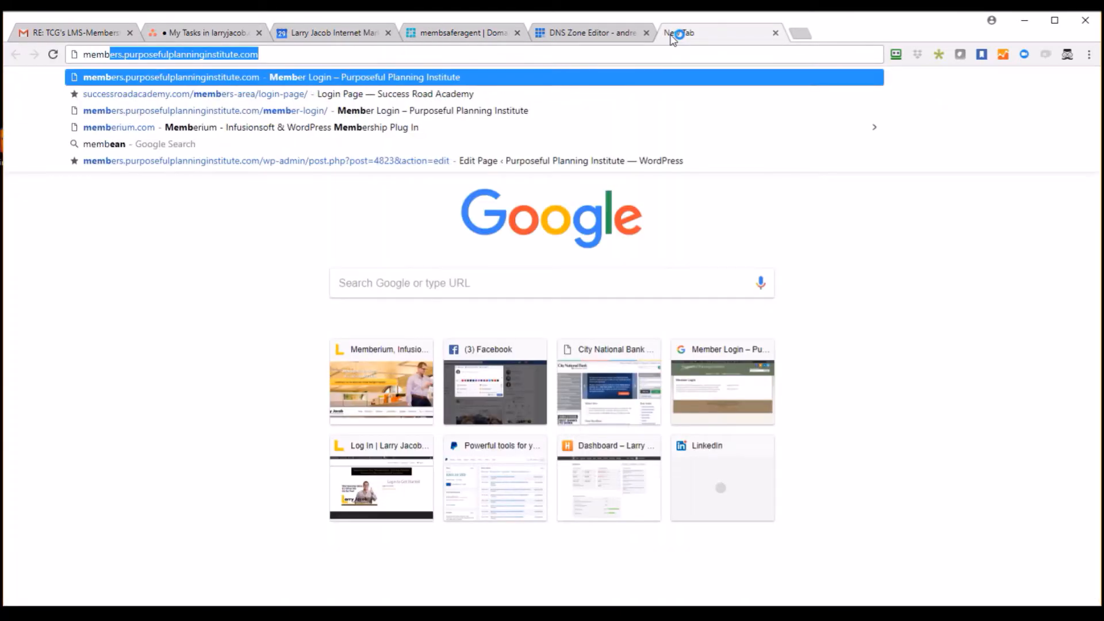
{"action": "type", "text": "ers.safe"}
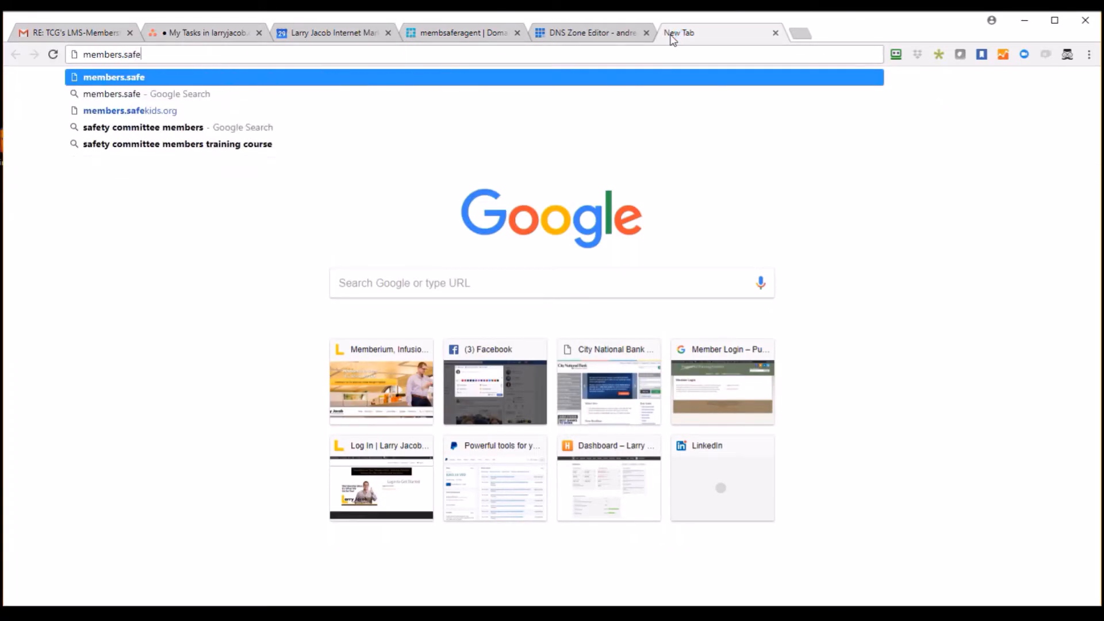
{"action": "type", "text": "ragent.com"}
{"action": "key", "text": "Return"}
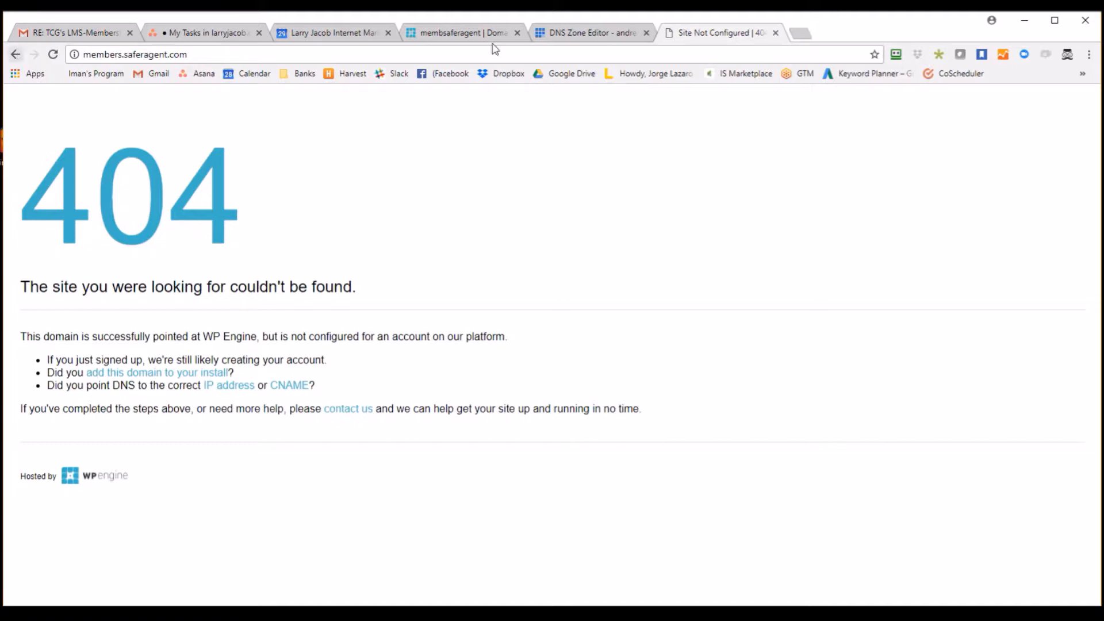
{"action": "left_click", "coordinate": [567, 34]}
Schedule a status refresh for members.saferagent.com so it is rechecked within the hour.
{"action": "left_click", "coordinate": [472, 33]}
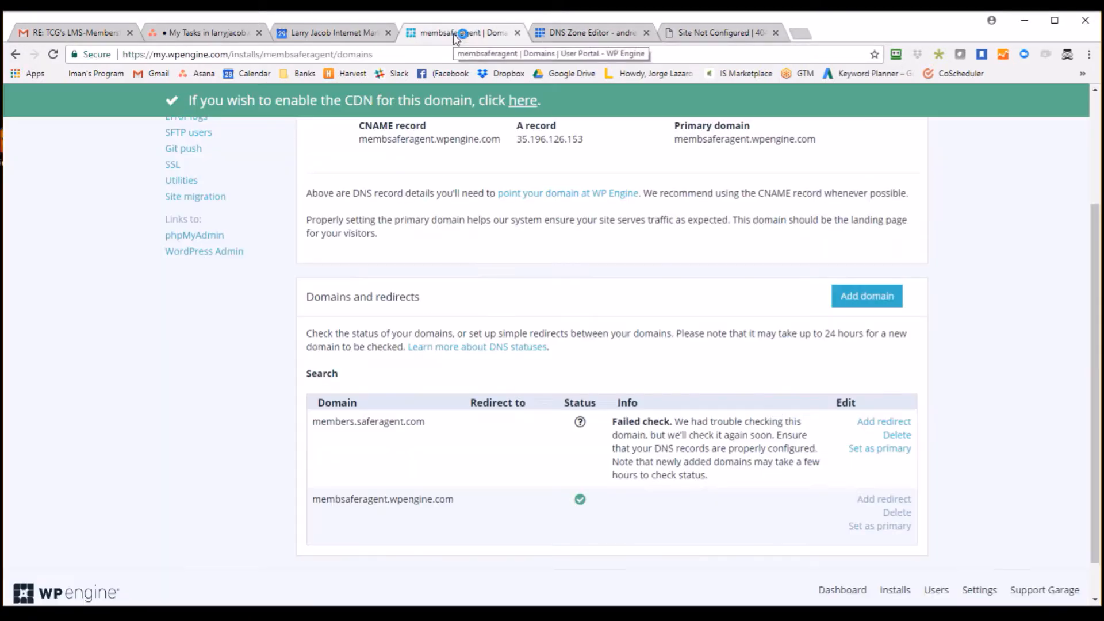
{"action": "left_click_drag", "start_coordinate": [453, 34], "coordinate": [592, 34]}
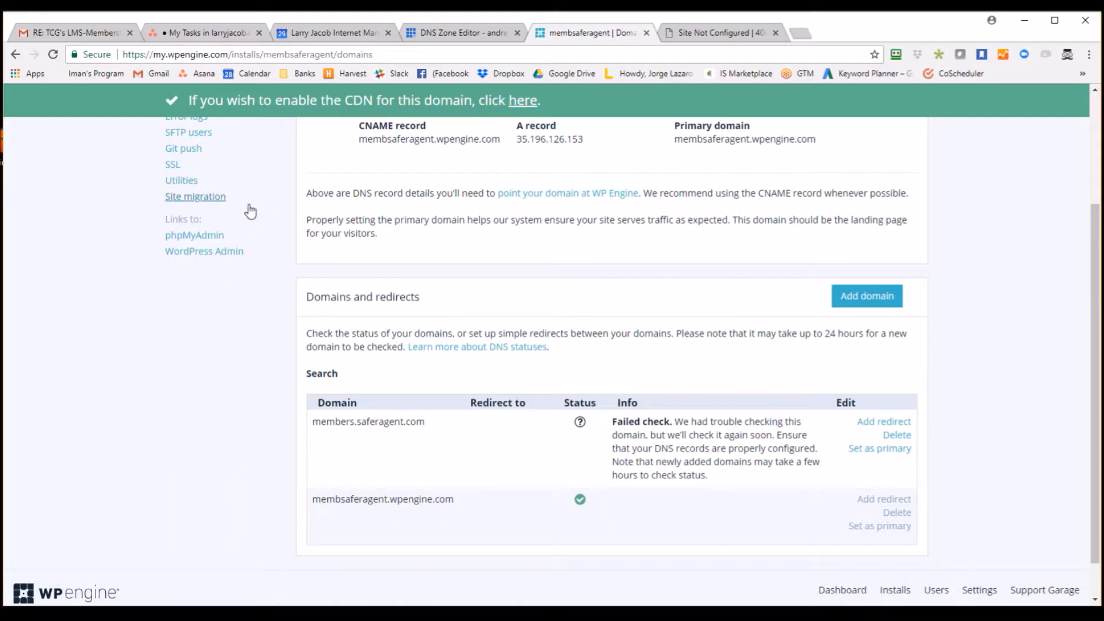
{"action": "mouse_move", "coordinate": [575, 428]}
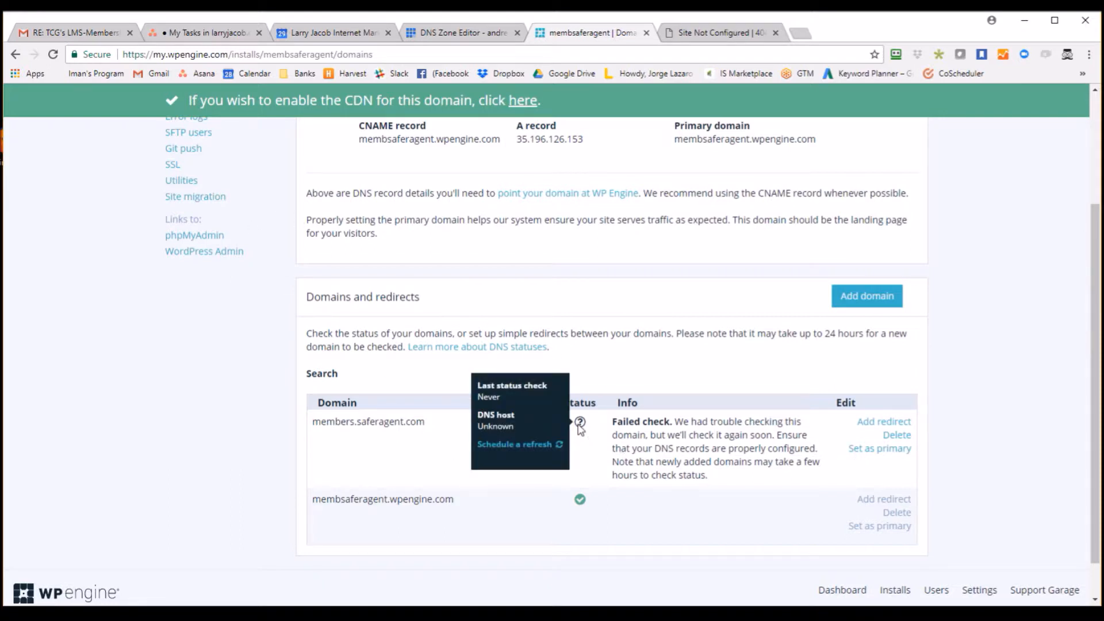
{"action": "left_click", "coordinate": [537, 444]}
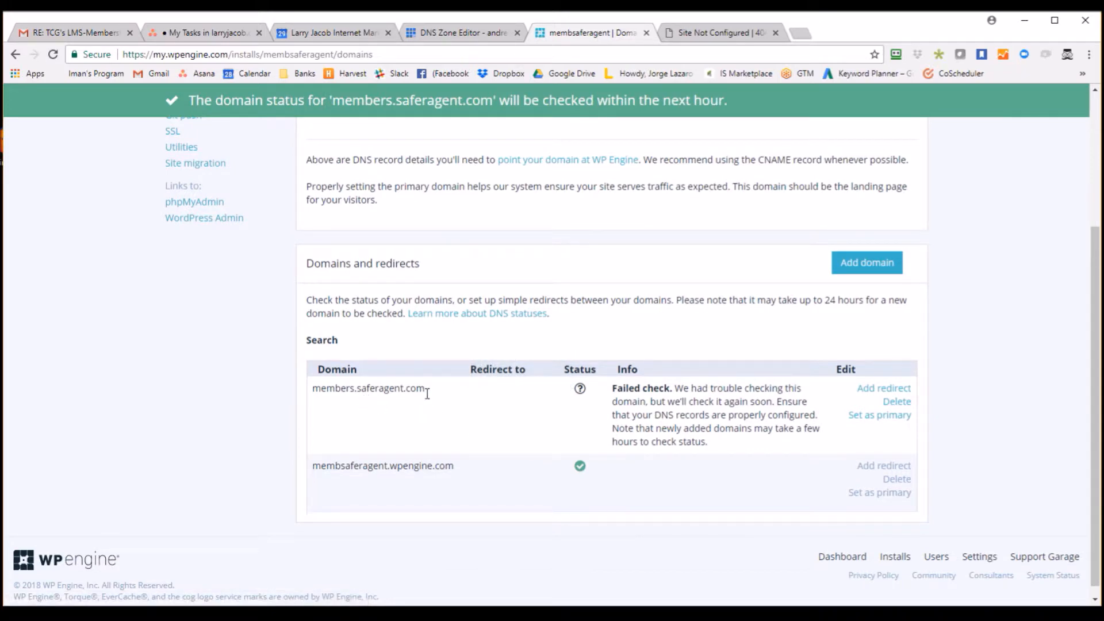
{"action": "mouse_move", "coordinate": [580, 388]}
{"action": "scroll", "coordinate": [401, 281], "scroll_direction": "up", "scroll_amount": 4}
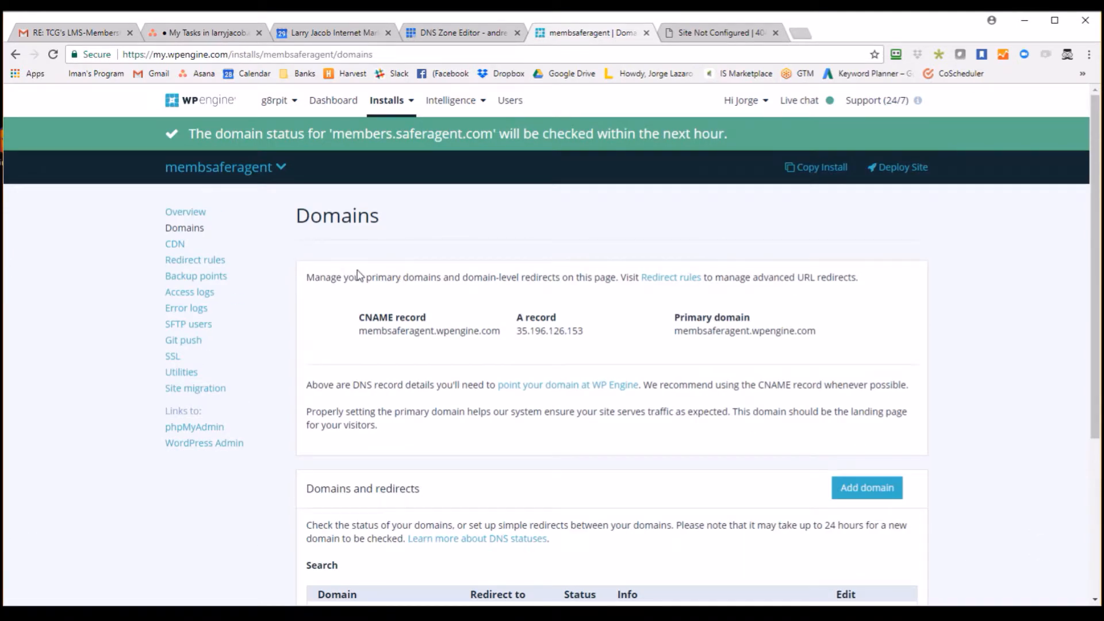
Open members.saferagent.com from the install overview, now reaching the Safer Agent login page.
{"action": "left_click", "coordinate": [172, 227]}
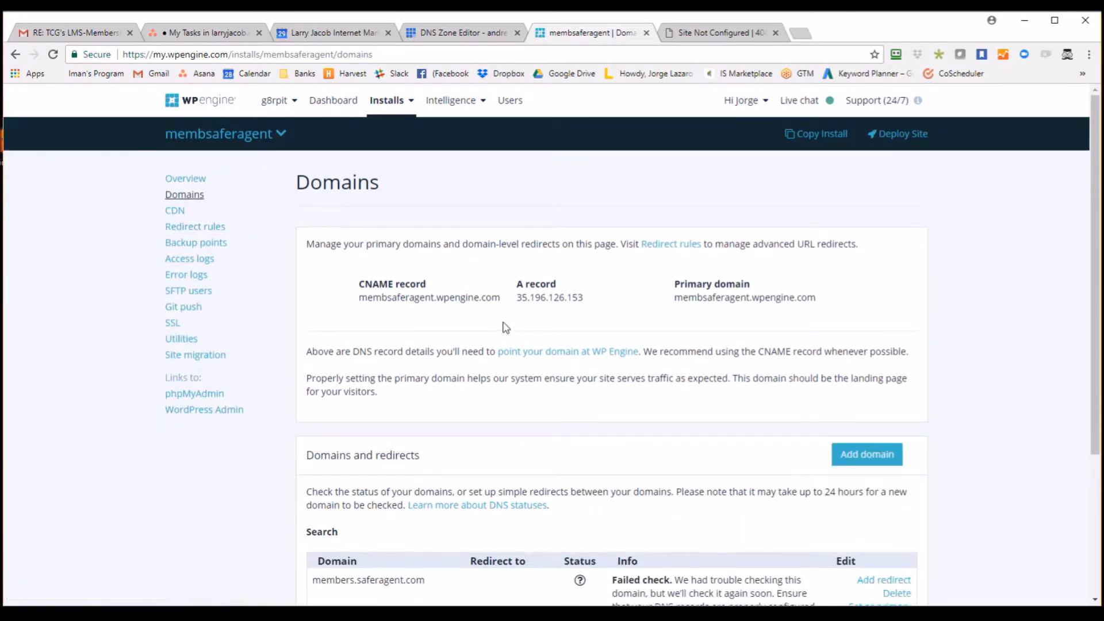
{"action": "left_click", "coordinate": [185, 183]}
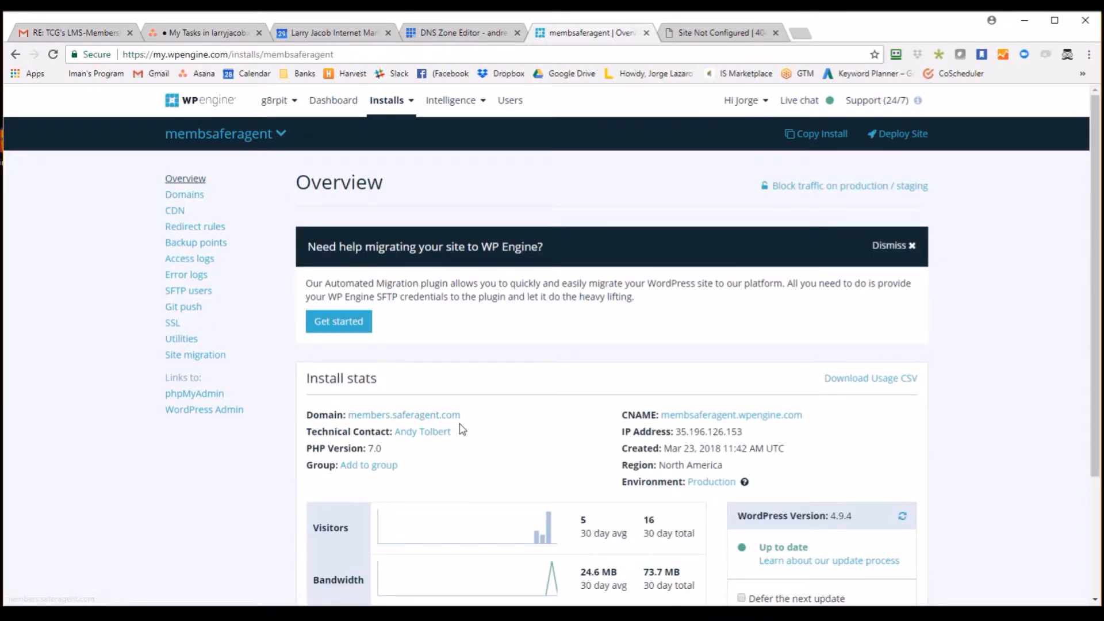
{"action": "left_click", "coordinate": [438, 417]}
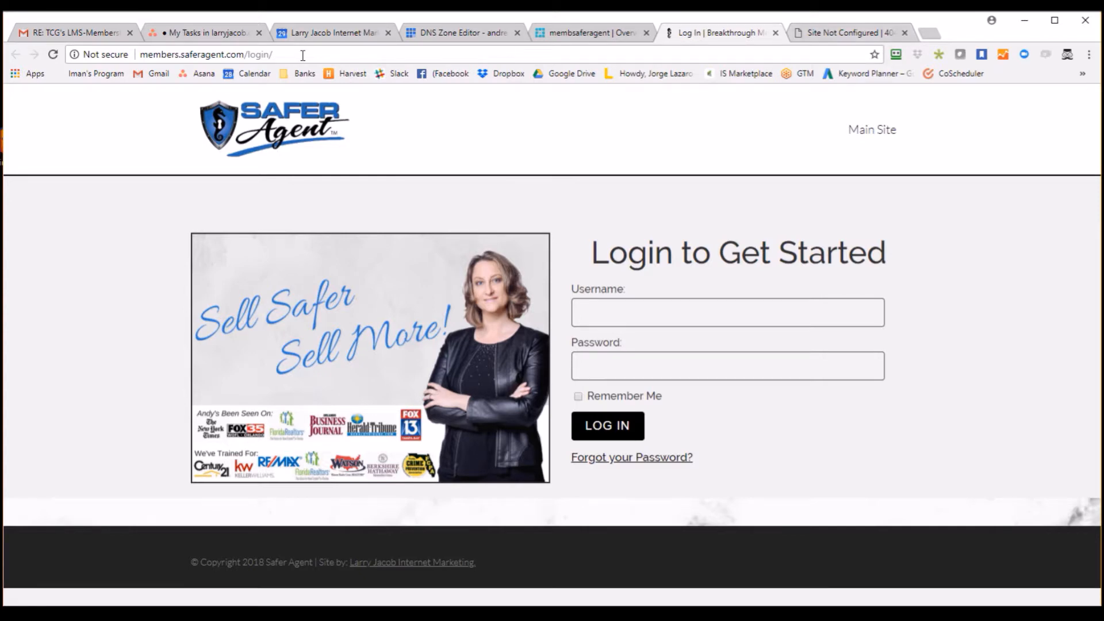
Log in as admin by entering the username and filling the saved Saferagent RoboForm login.
{"action": "left_click", "coordinate": [264, 54]}
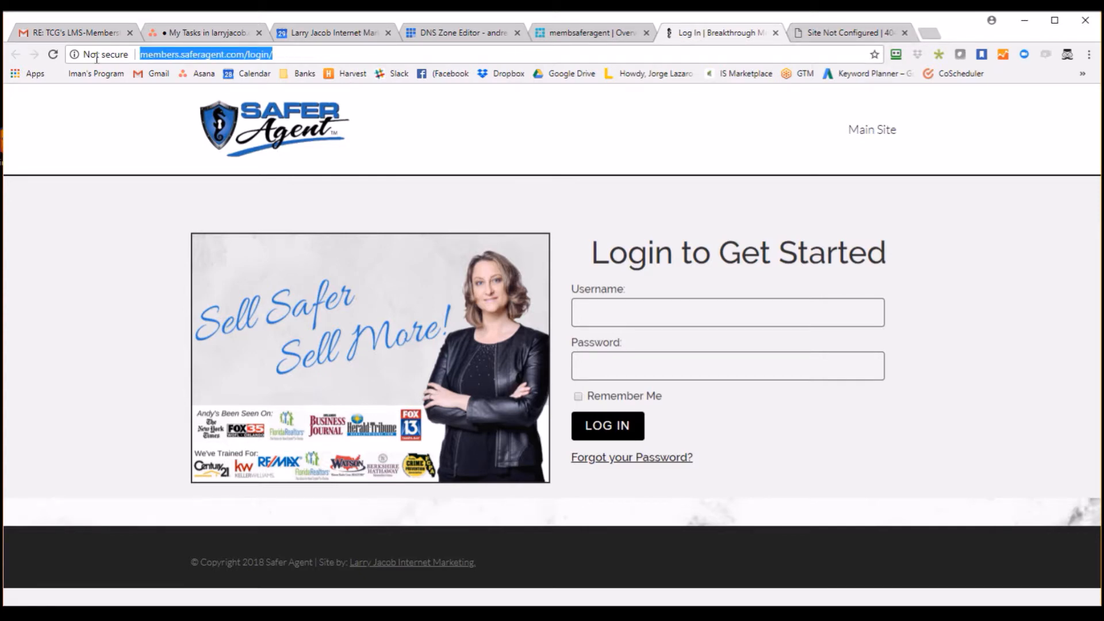
{"action": "left_click", "coordinate": [616, 459]}
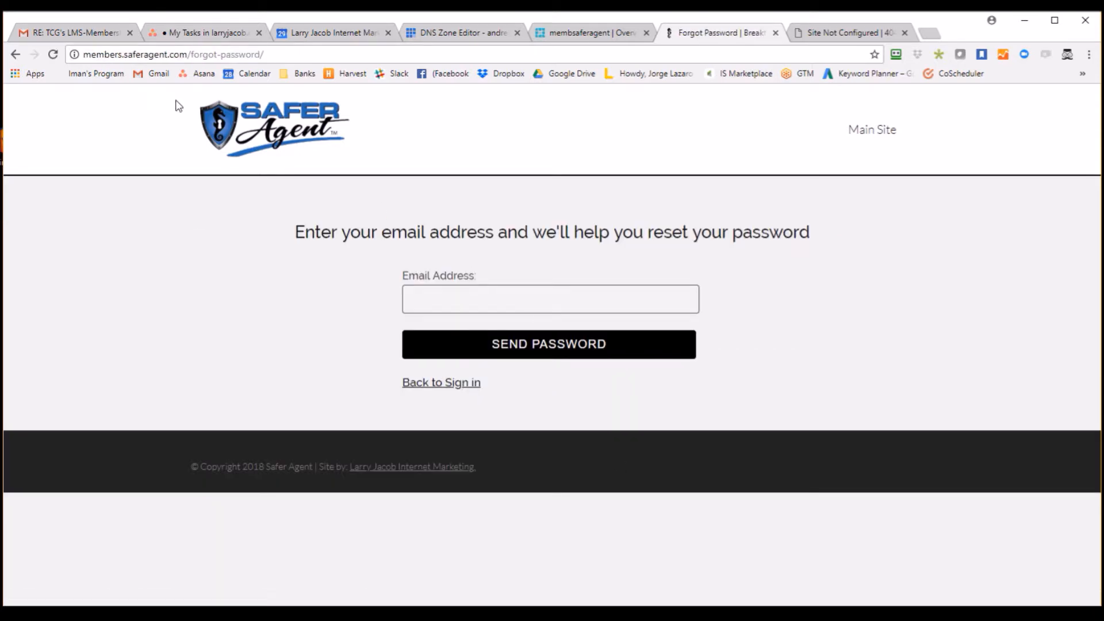
{"action": "left_click", "coordinate": [17, 55]}
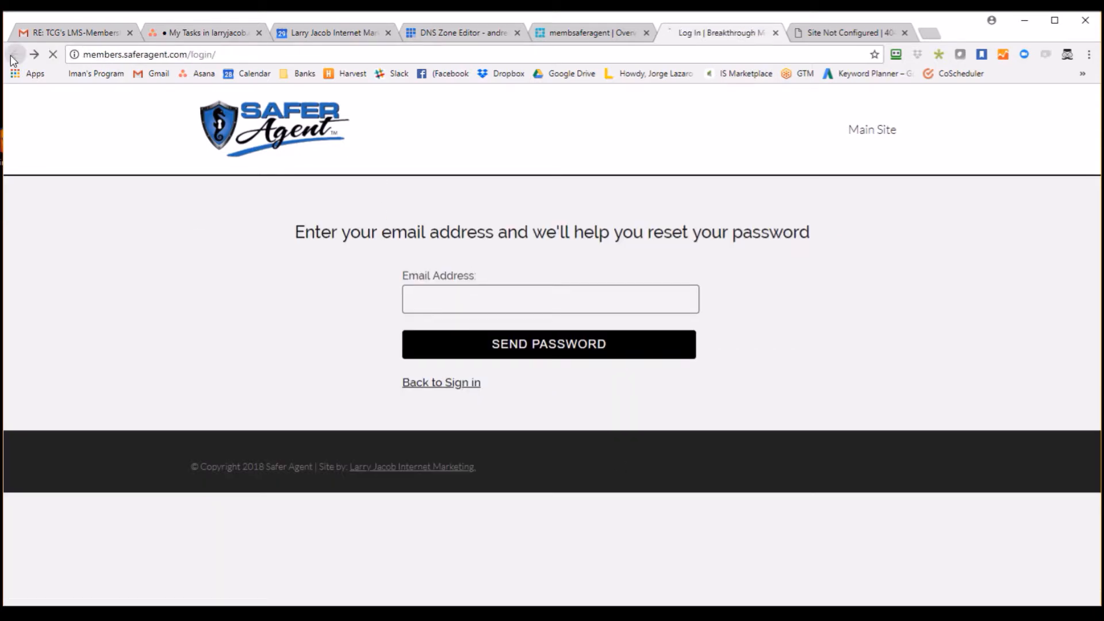
{"action": "left_click_drag", "start_coordinate": [285, 53], "coordinate": [132, 60]}
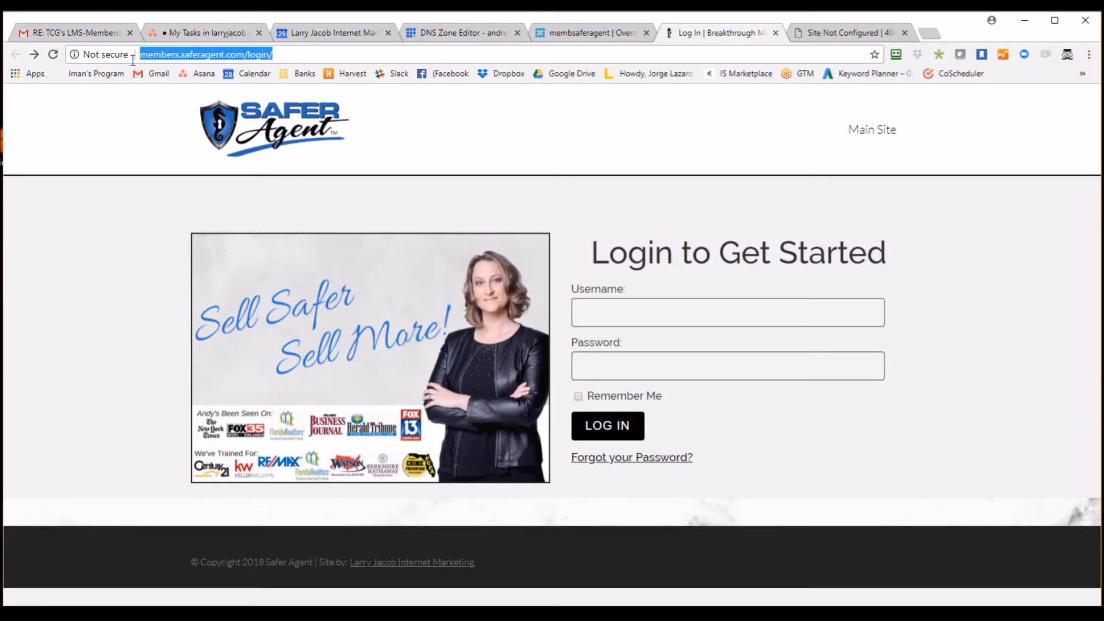
{"action": "left_click", "coordinate": [895, 55]}
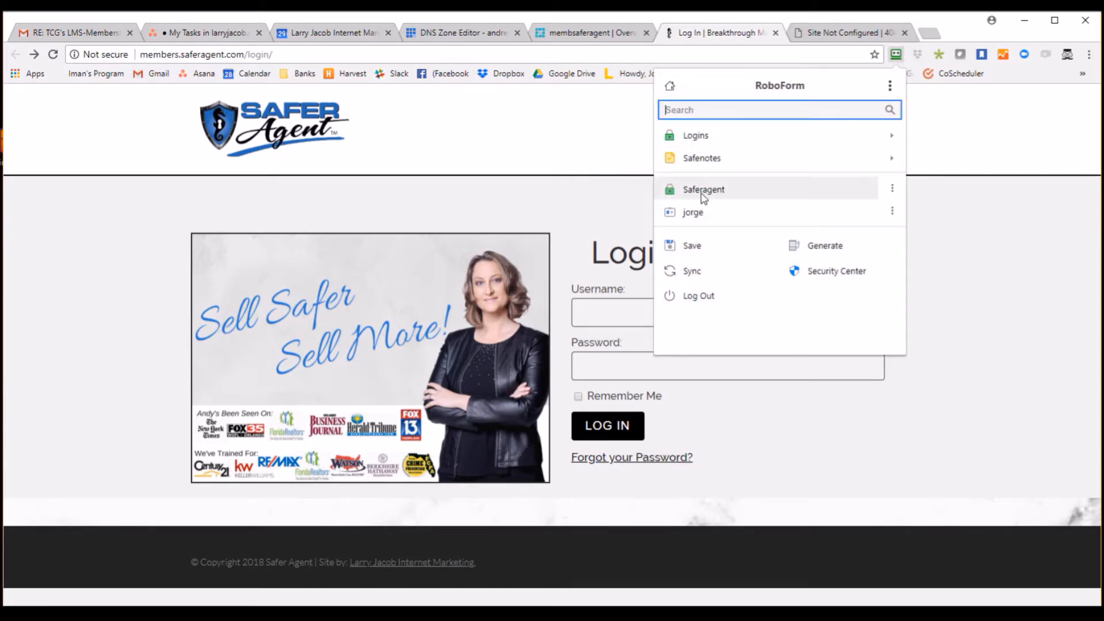
{"action": "left_click", "coordinate": [598, 312]}
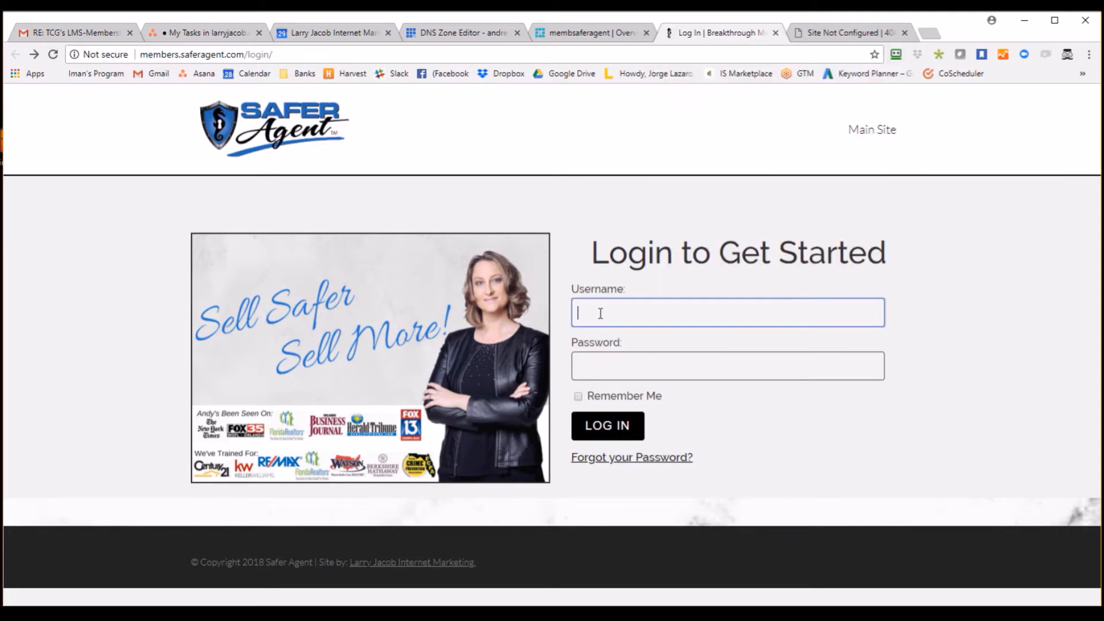
{"action": "key", "text": "Tab"}
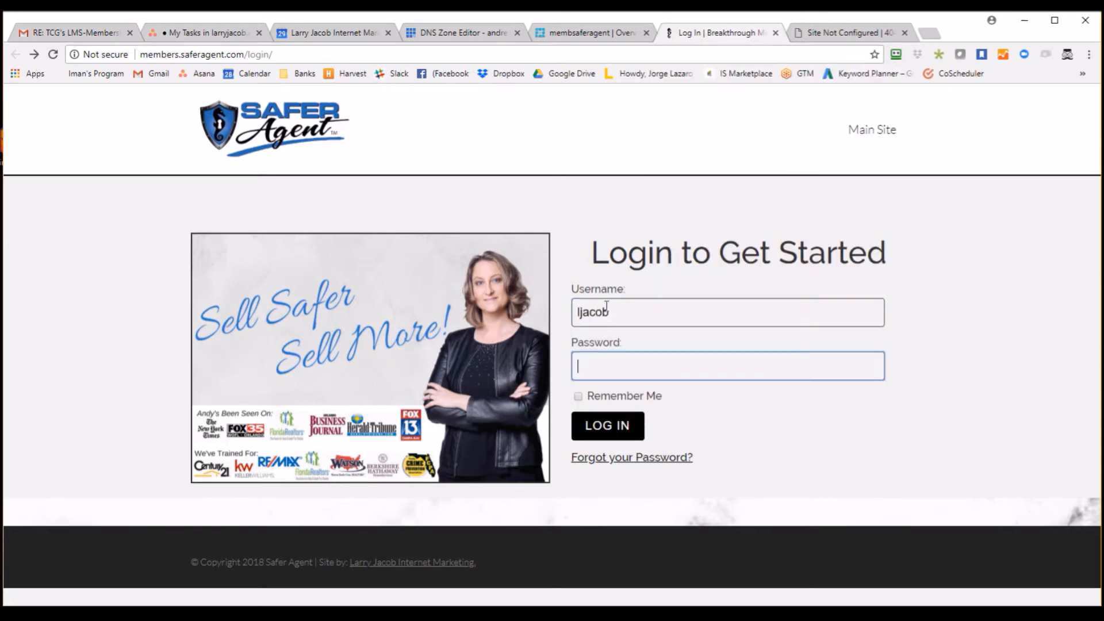
{"action": "left_click", "coordinate": [897, 58]}
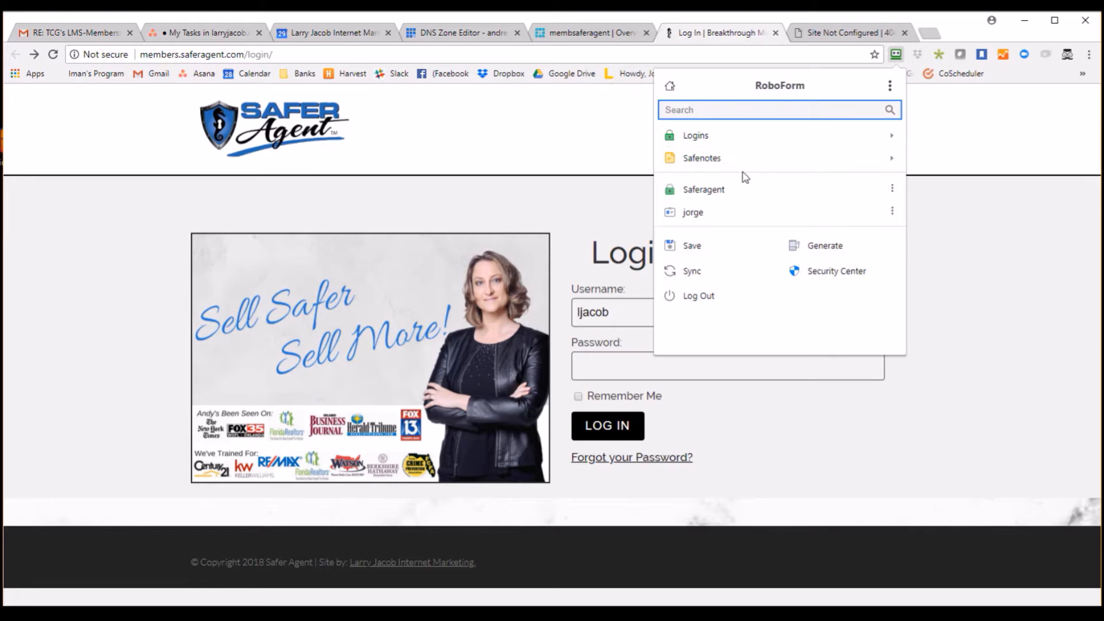
{"action": "left_click", "coordinate": [730, 196]}
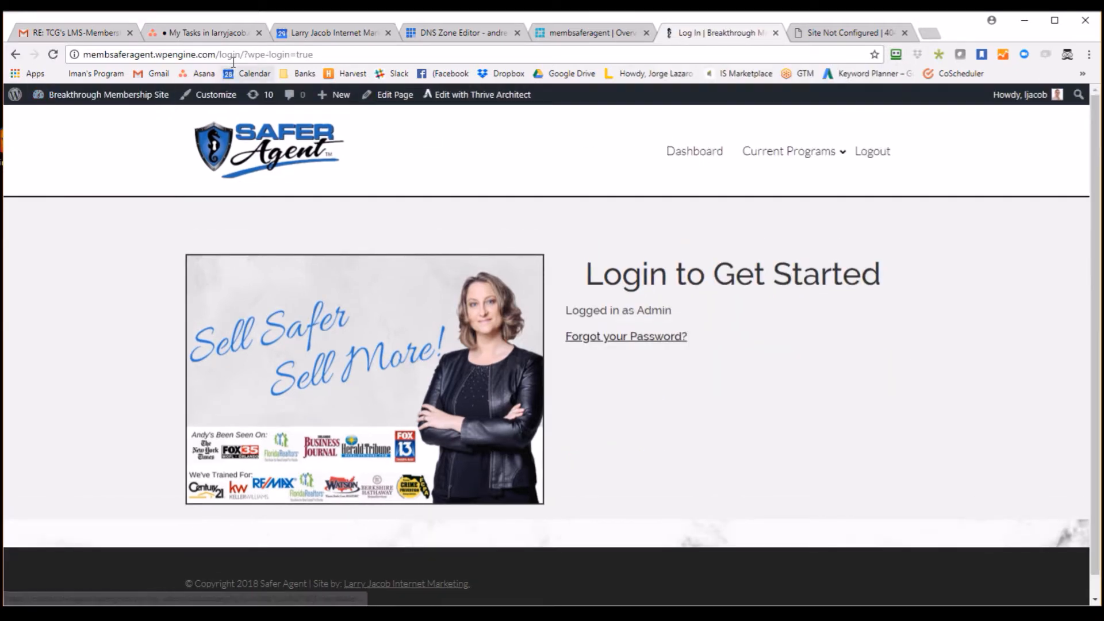
Select the wpengine domain in the address bar and go to the WordPress Dashboard.
{"action": "left_click_drag", "start_coordinate": [219, 54], "coordinate": [92, 54]}
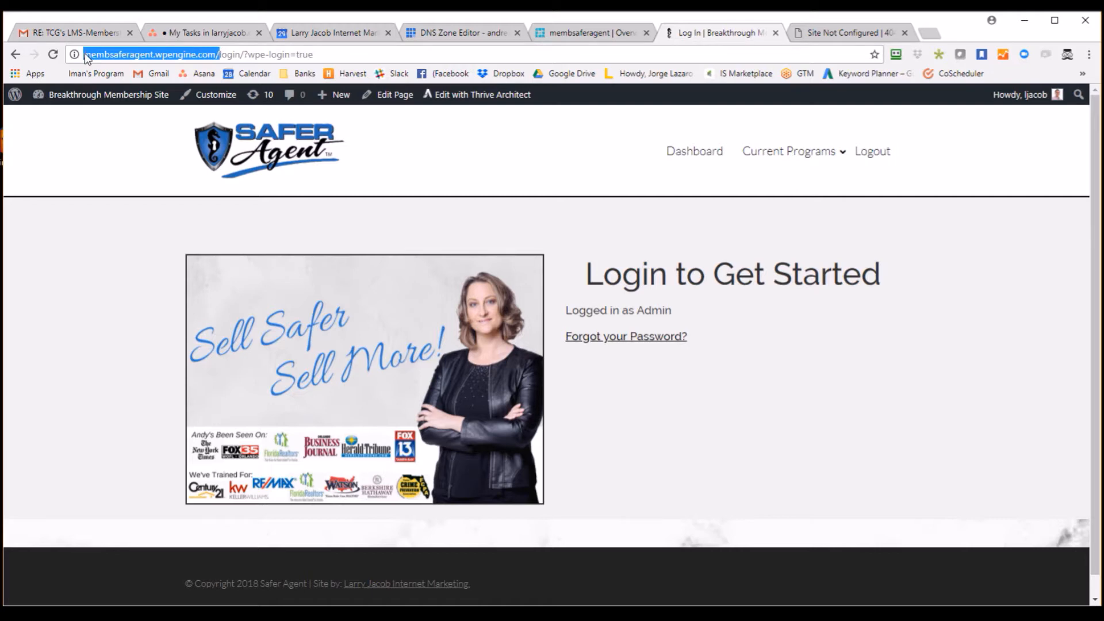
{"action": "mouse_move", "coordinate": [70, 96]}
{"action": "left_click", "coordinate": [65, 120]}
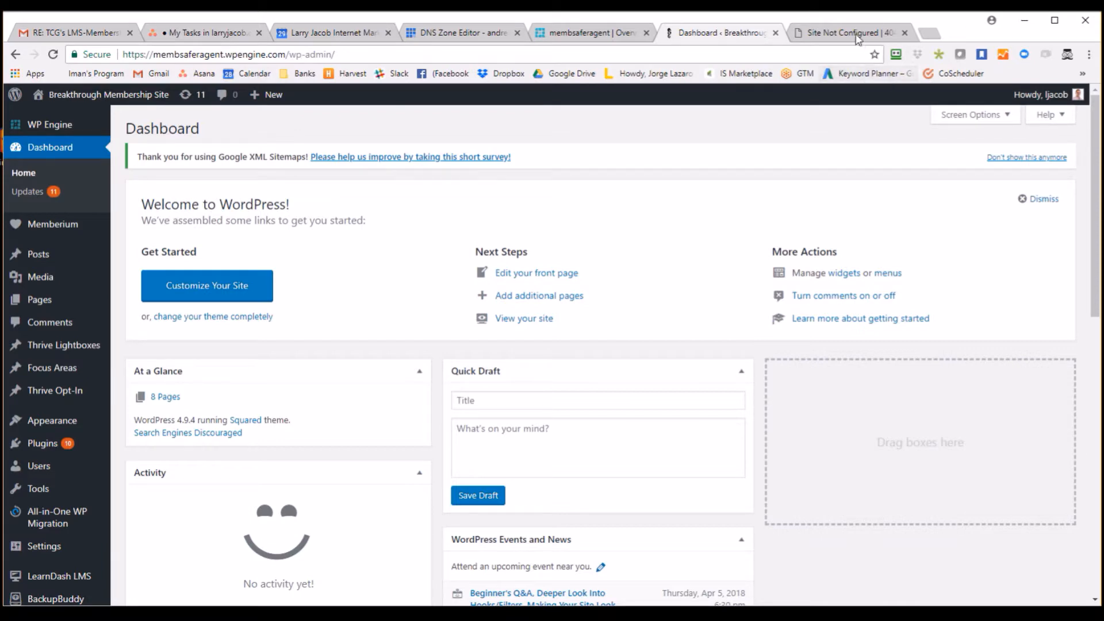
From WP Engine, open the members.saferagent.com login page in a new tab, then return to the Dashboard.
{"action": "left_click", "coordinate": [592, 34]}
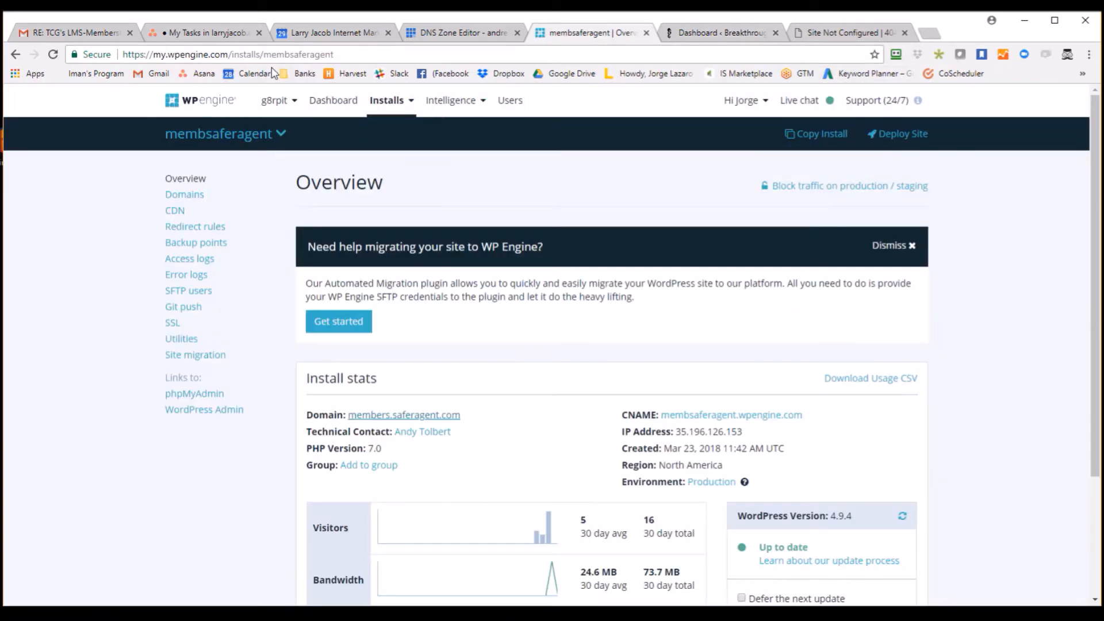
{"action": "left_click", "coordinate": [419, 414]}
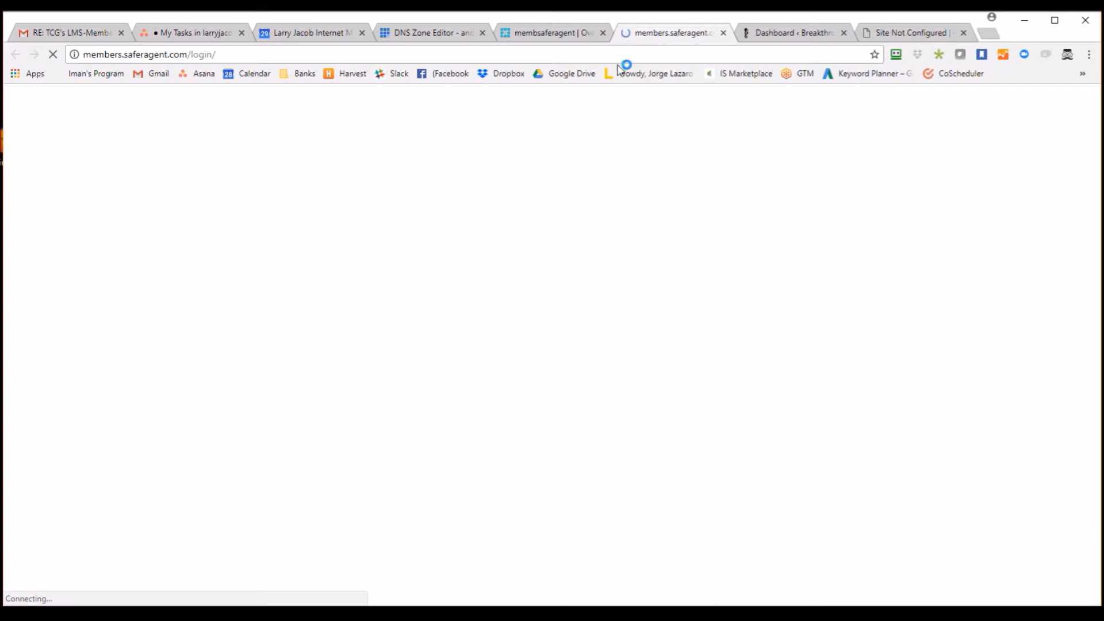
{"action": "left_click", "coordinate": [252, 50]}
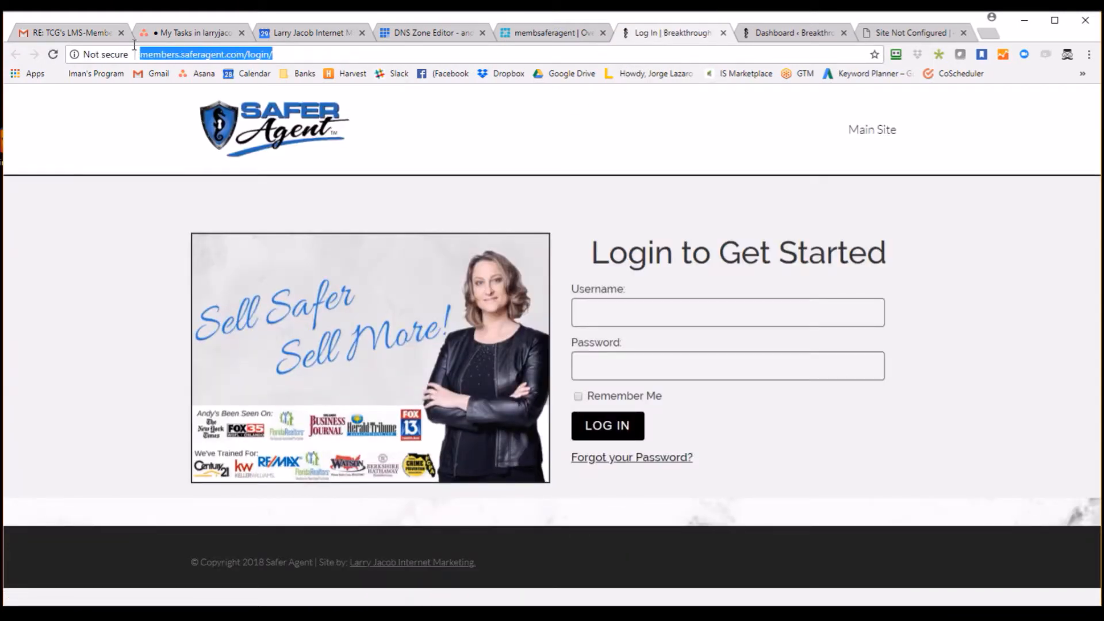
{"action": "left_click", "coordinate": [795, 33]}
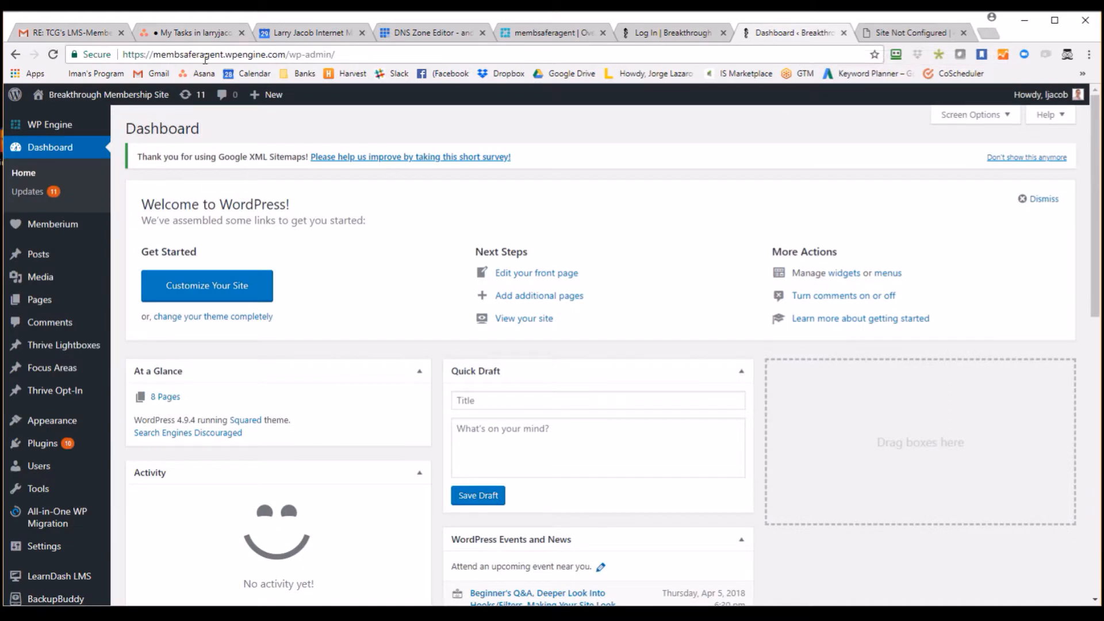
{"action": "mouse_move", "coordinate": [47, 555]}
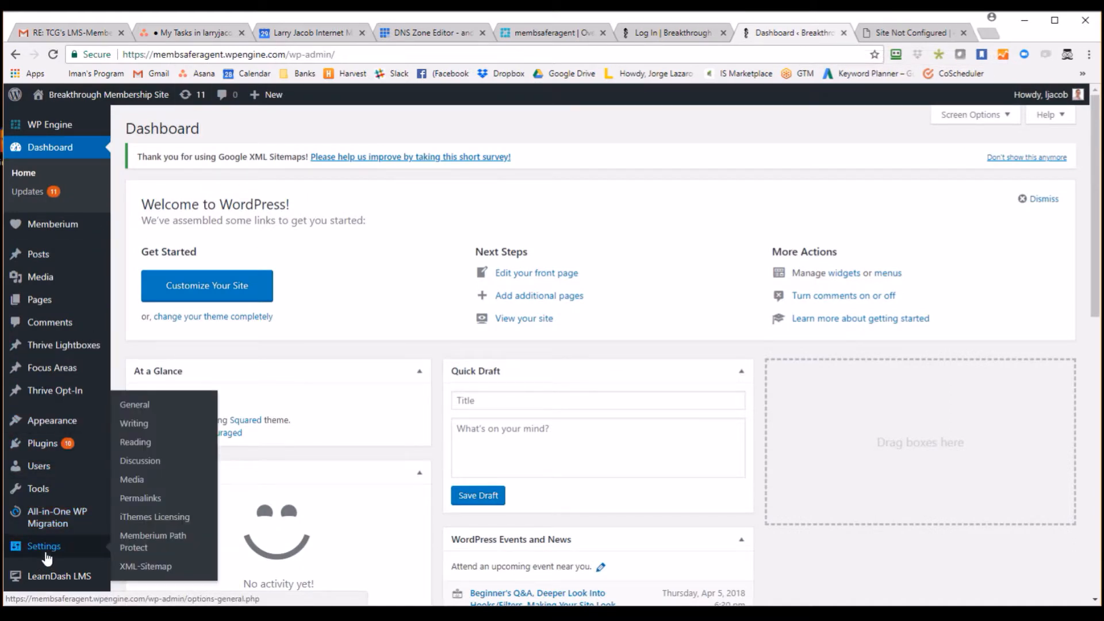
{"action": "left_click", "coordinate": [140, 405]}
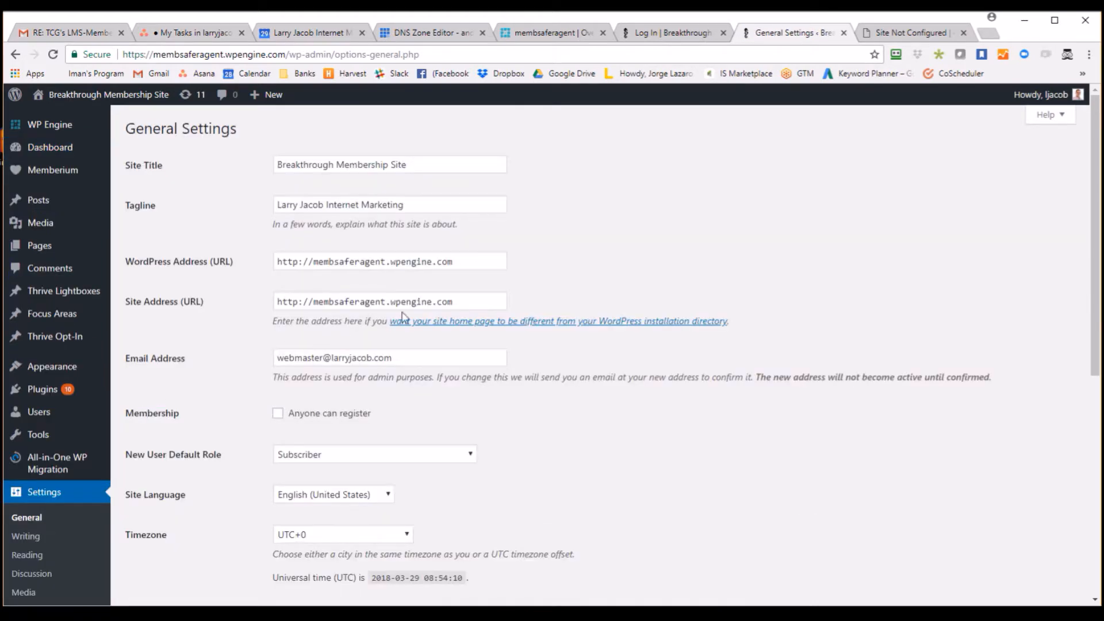
{"action": "left_click_drag", "start_coordinate": [472, 261], "coordinate": [317, 278]}
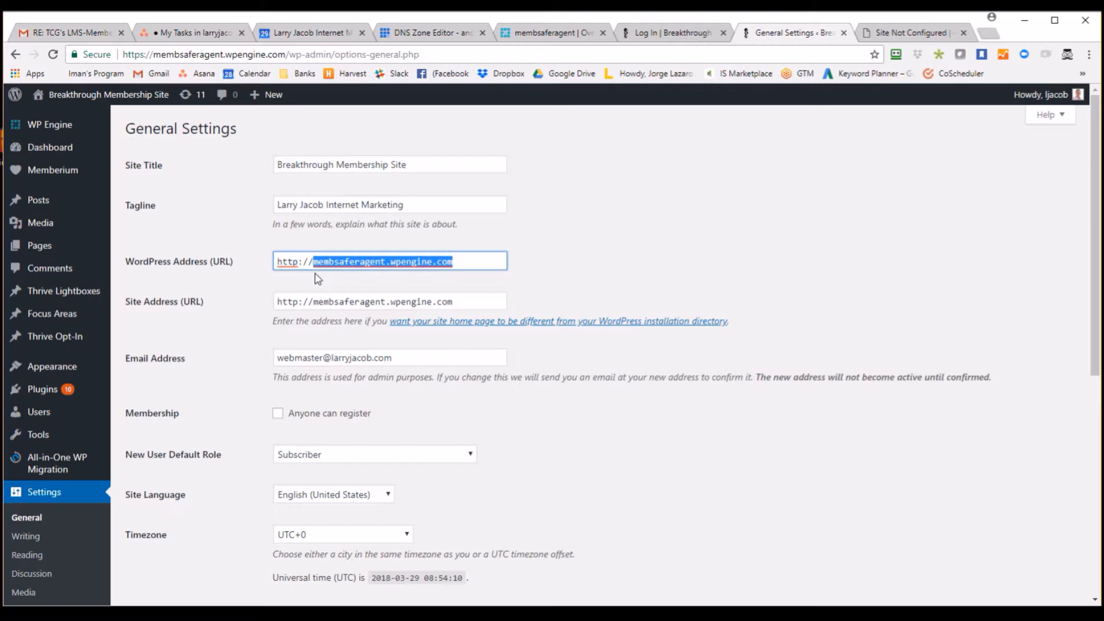
{"action": "type", "text": "members.saferagent.com"}
{"action": "key", "text": "ctrl+a"}
{"action": "key", "text": "ctrl+c"}
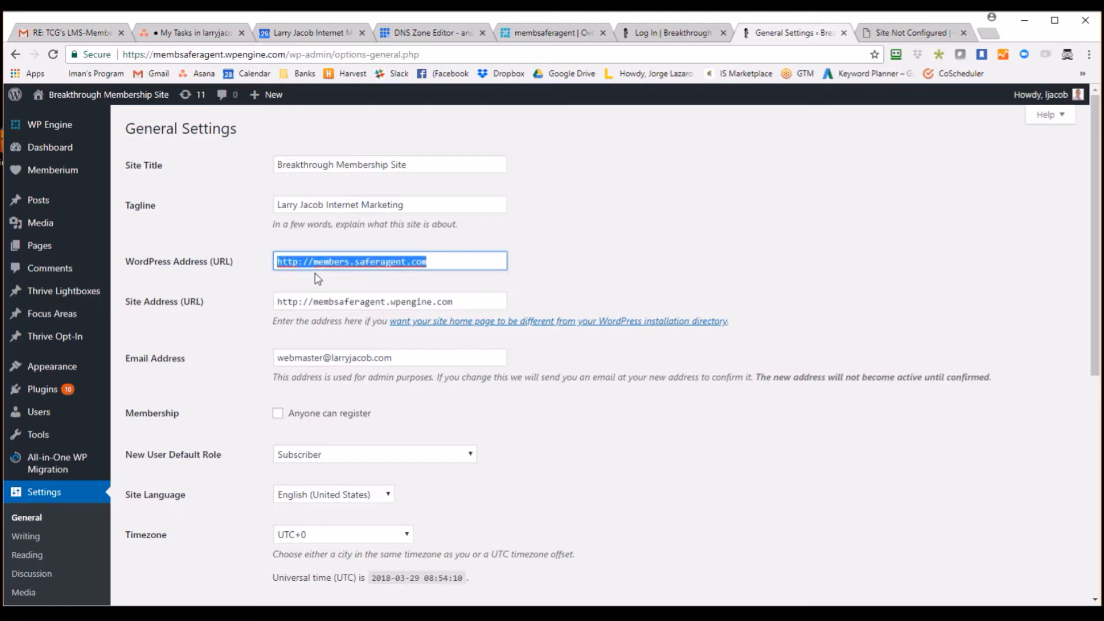
{"action": "key", "text": "Tab"}
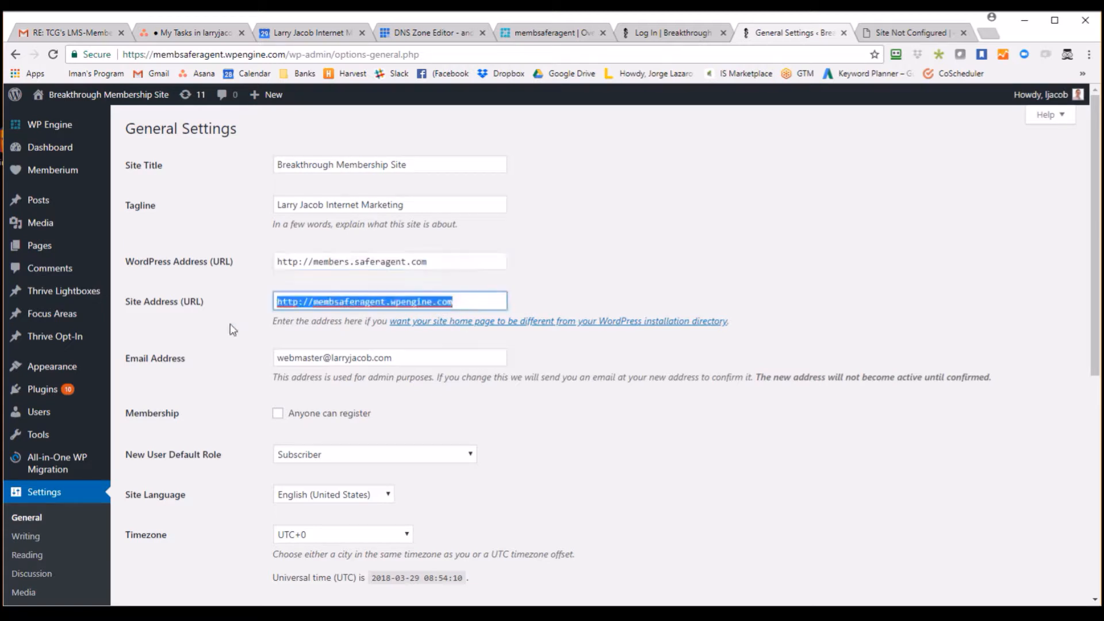
{"action": "key", "text": "ctrl+v"}
Save the general settings and close the Site Not Configured and extra login tabs.
{"action": "scroll", "coordinate": [230, 478], "scroll_direction": "down", "scroll_amount": 7}
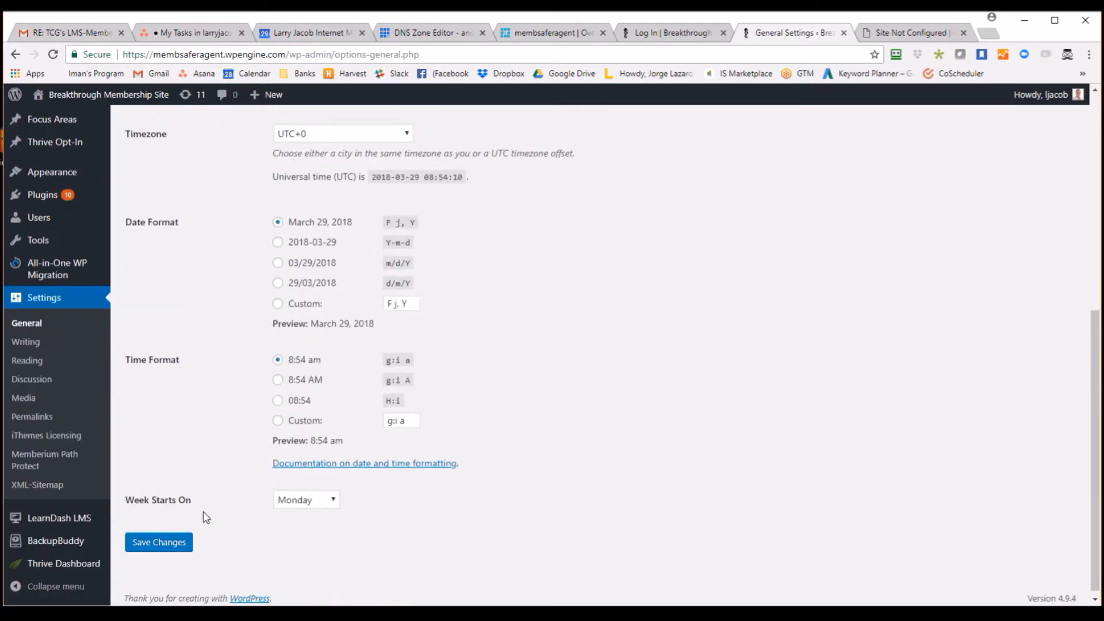
{"action": "left_click", "coordinate": [145, 546]}
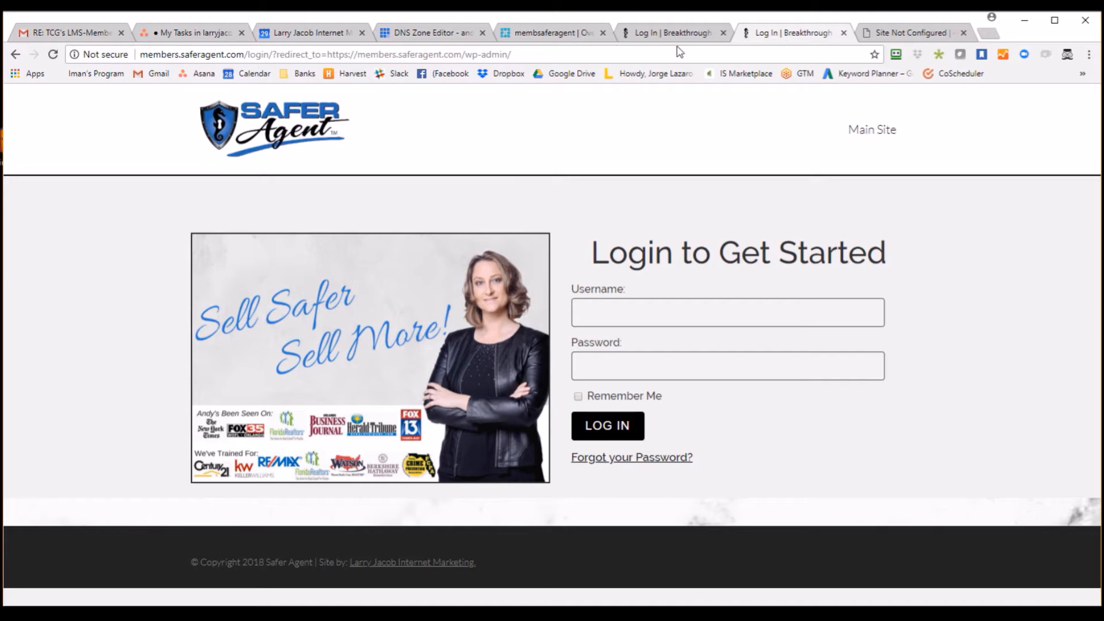
{"action": "left_click", "coordinate": [964, 33]}
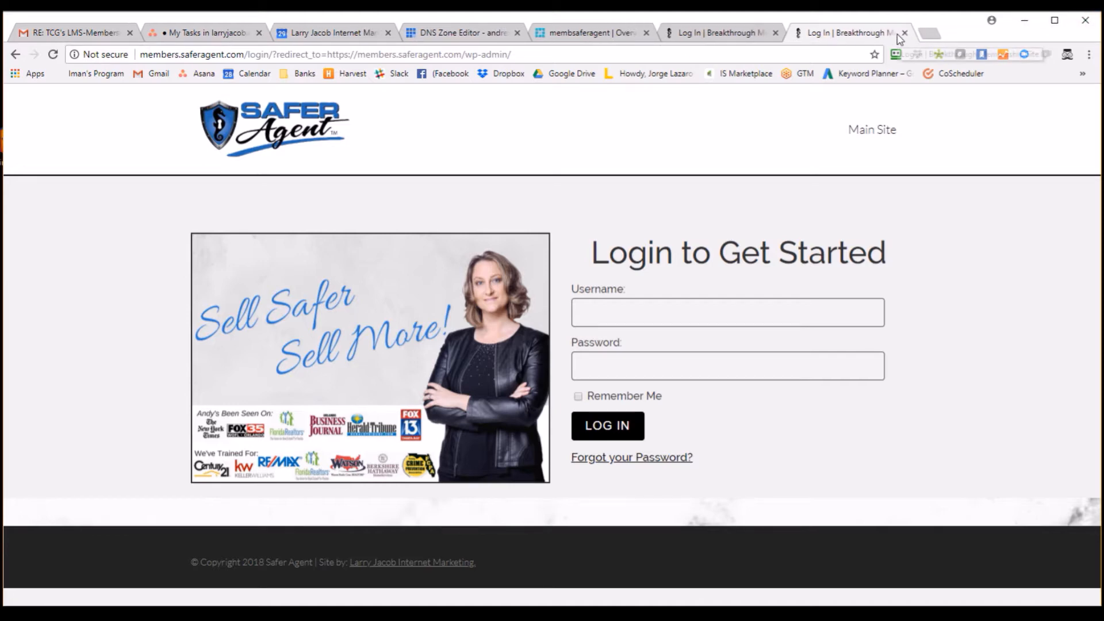
{"action": "left_click", "coordinate": [903, 33]}
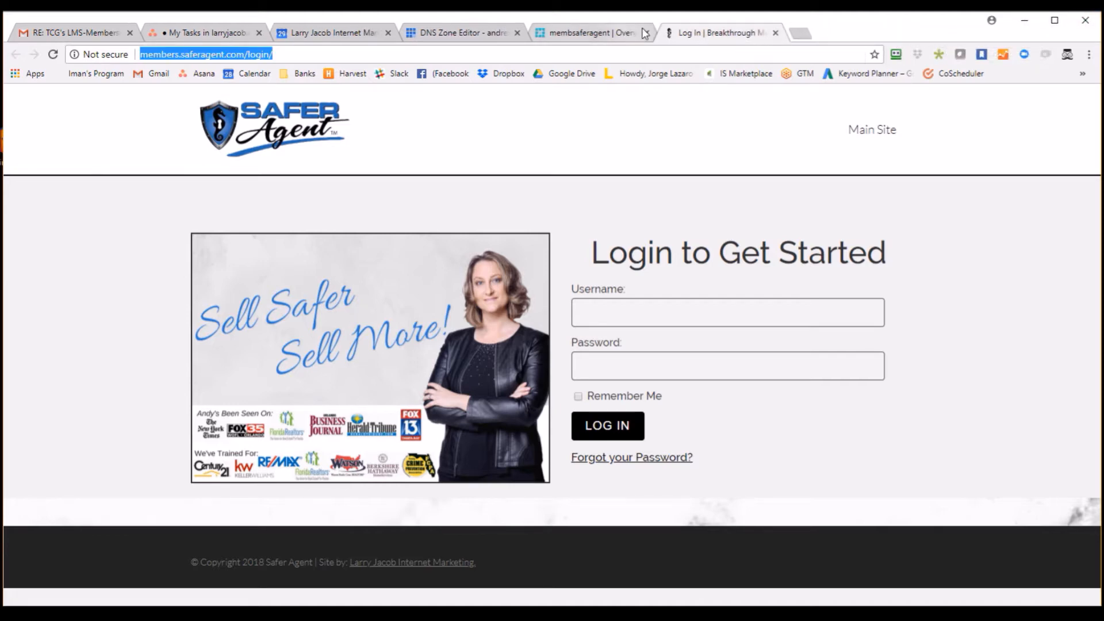
Open the members.saferagent.com login page and sign in with the username and saved Saferagent password.
{"action": "left_click", "coordinate": [775, 32]}
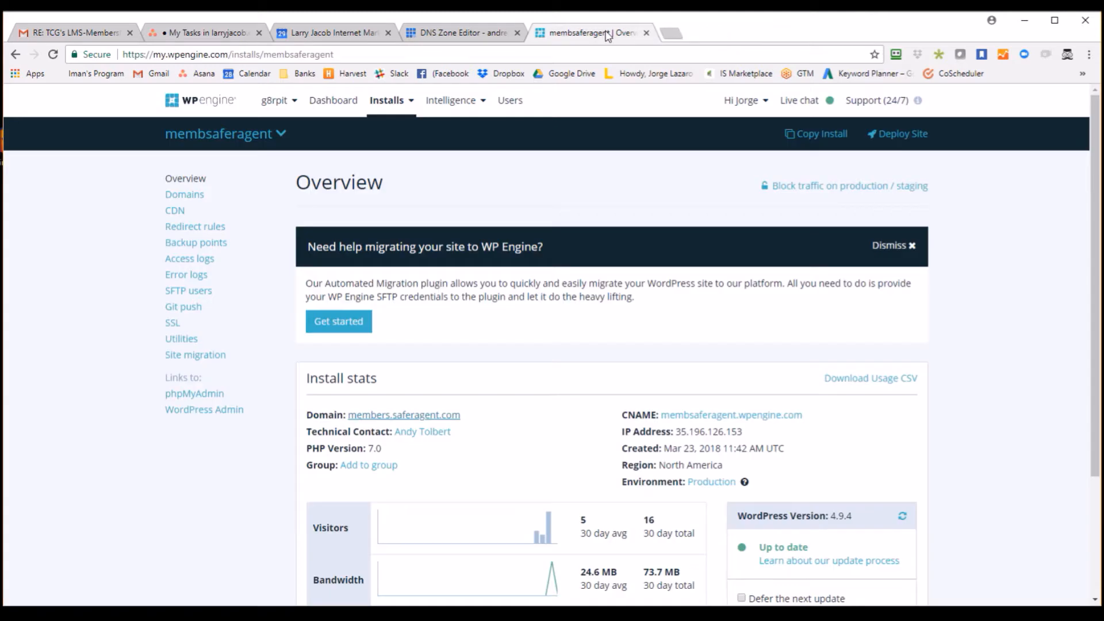
{"action": "left_click", "coordinate": [395, 413]}
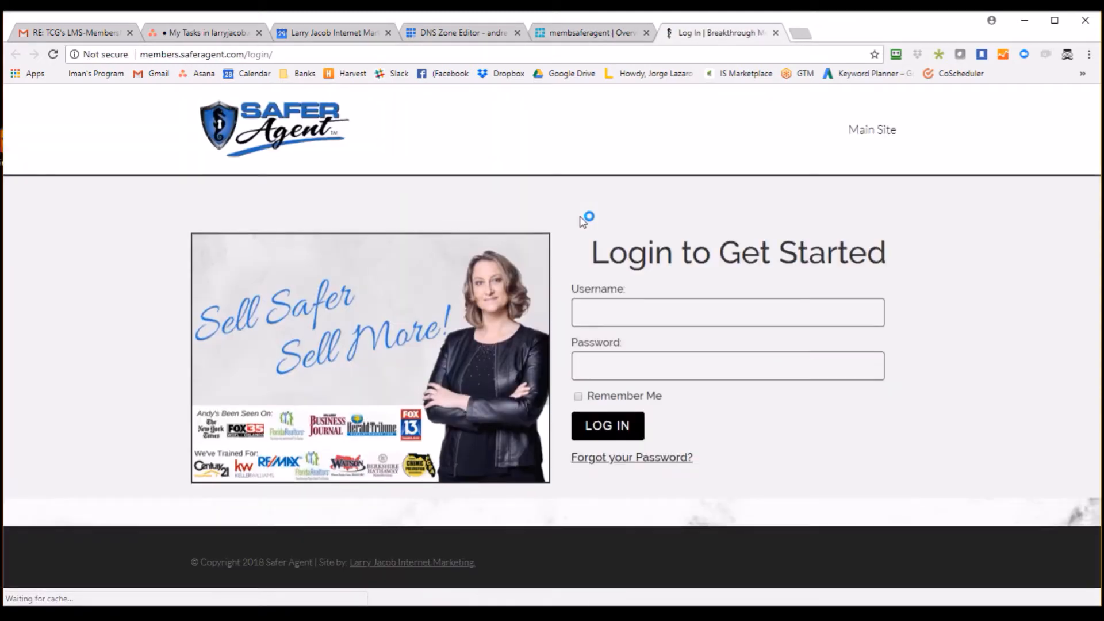
{"action": "left_click", "coordinate": [621, 309]}
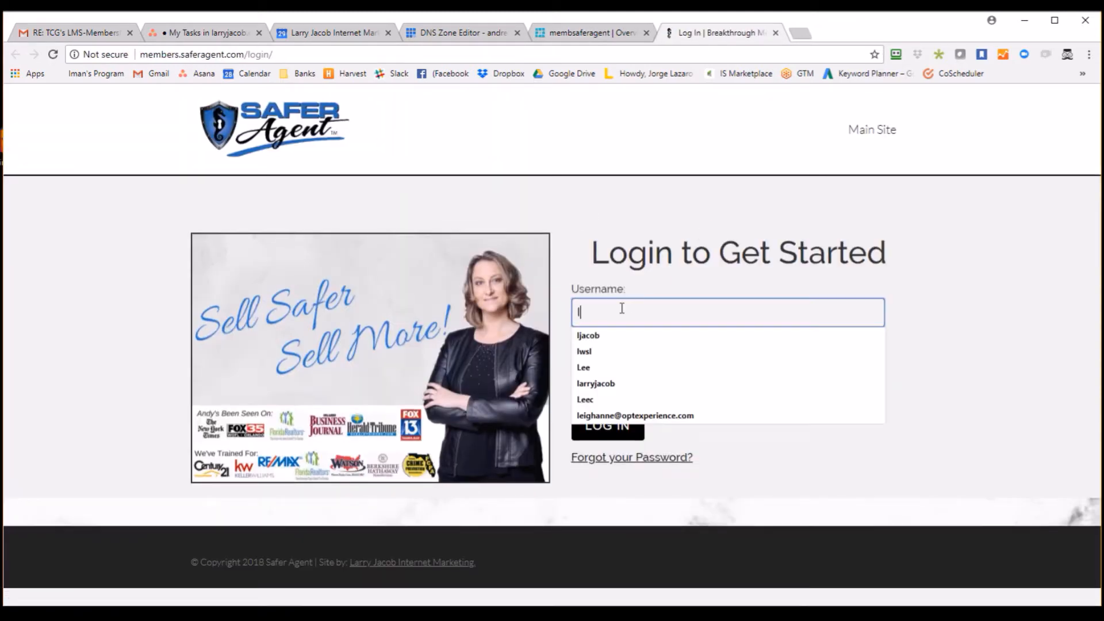
{"action": "key", "text": "Tab"}
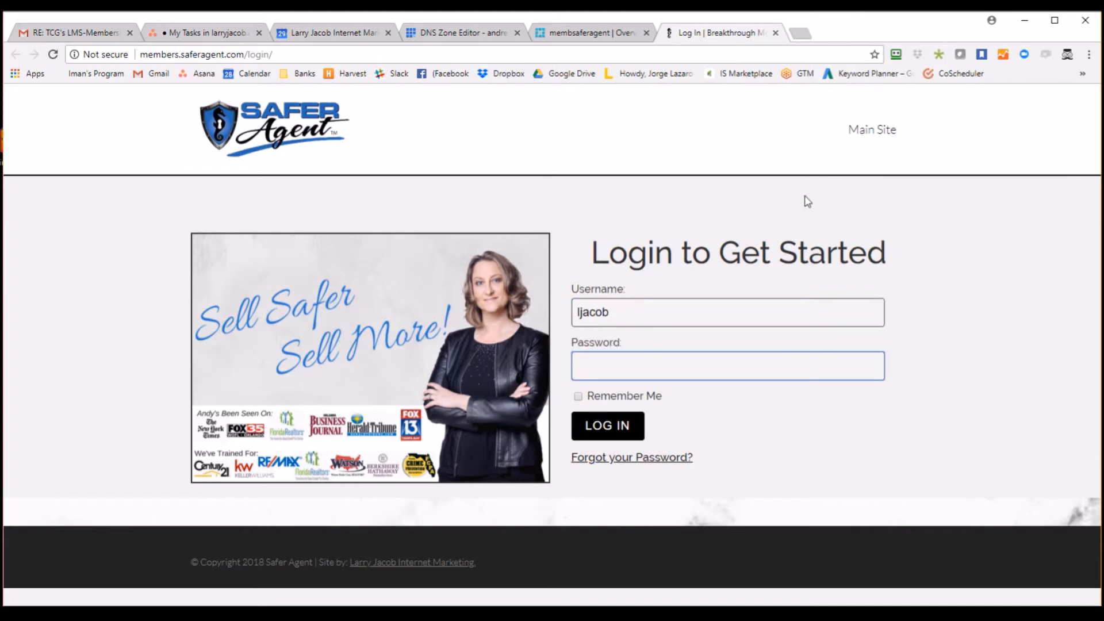
{"action": "left_click", "coordinate": [896, 54]}
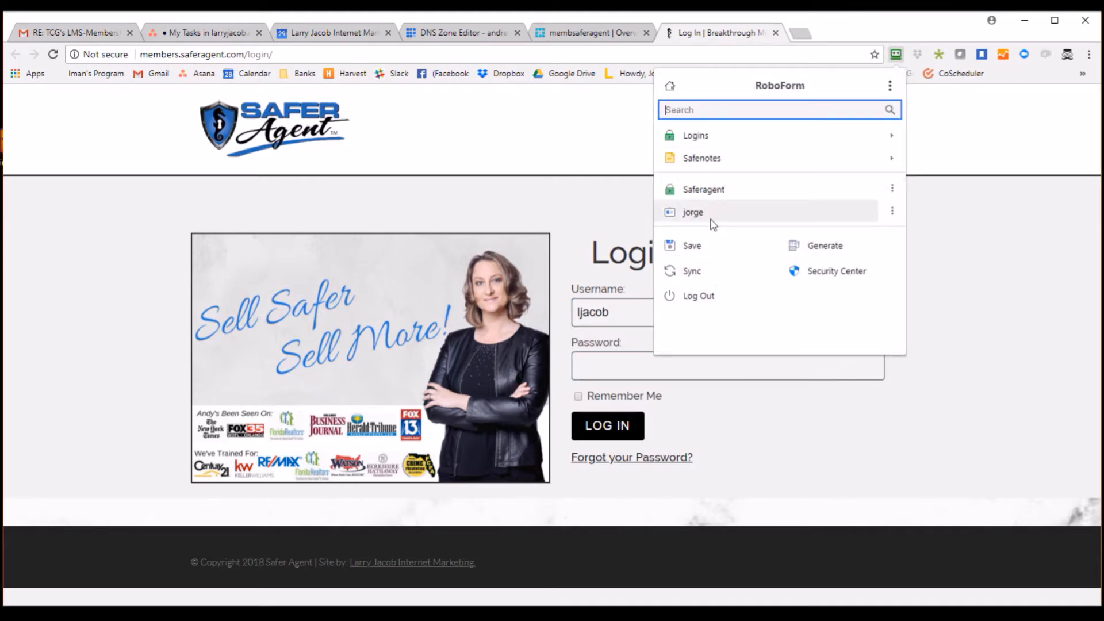
{"action": "left_click", "coordinate": [706, 192]}
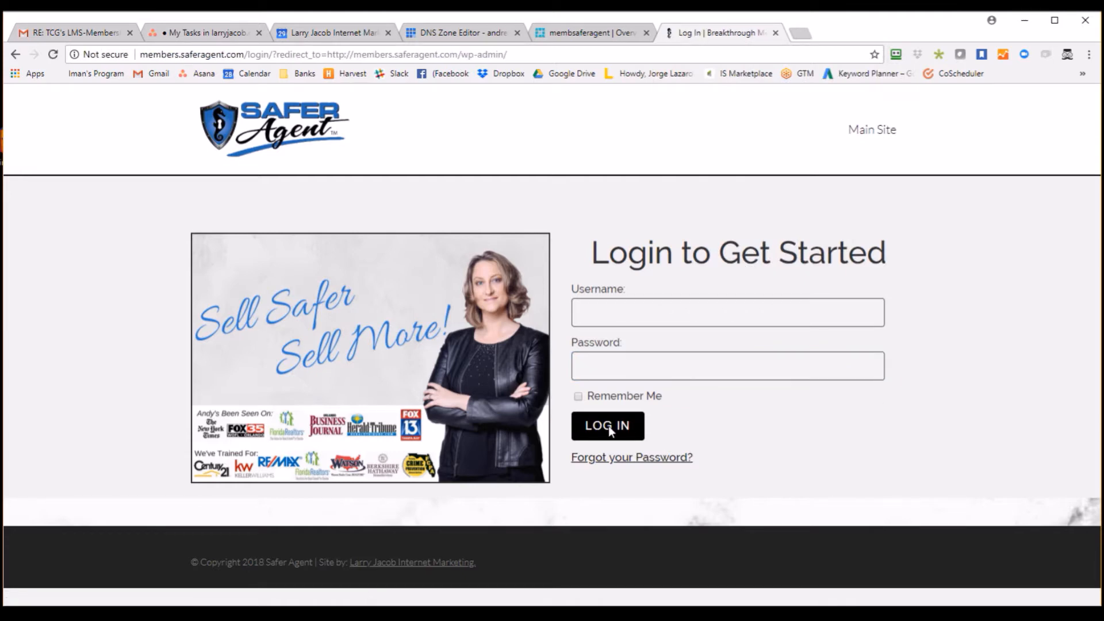
Re-enter the username and submit the saved Saferagent login again to reach the dashboard.
{"action": "left_click", "coordinate": [620, 309]}
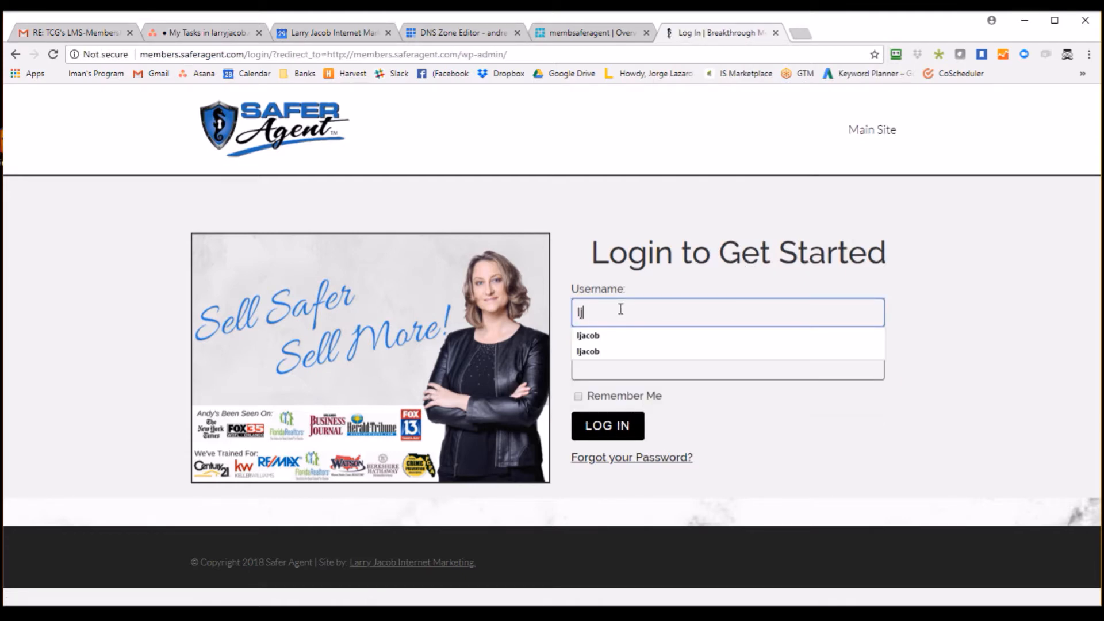
{"action": "key", "text": "Tab"}
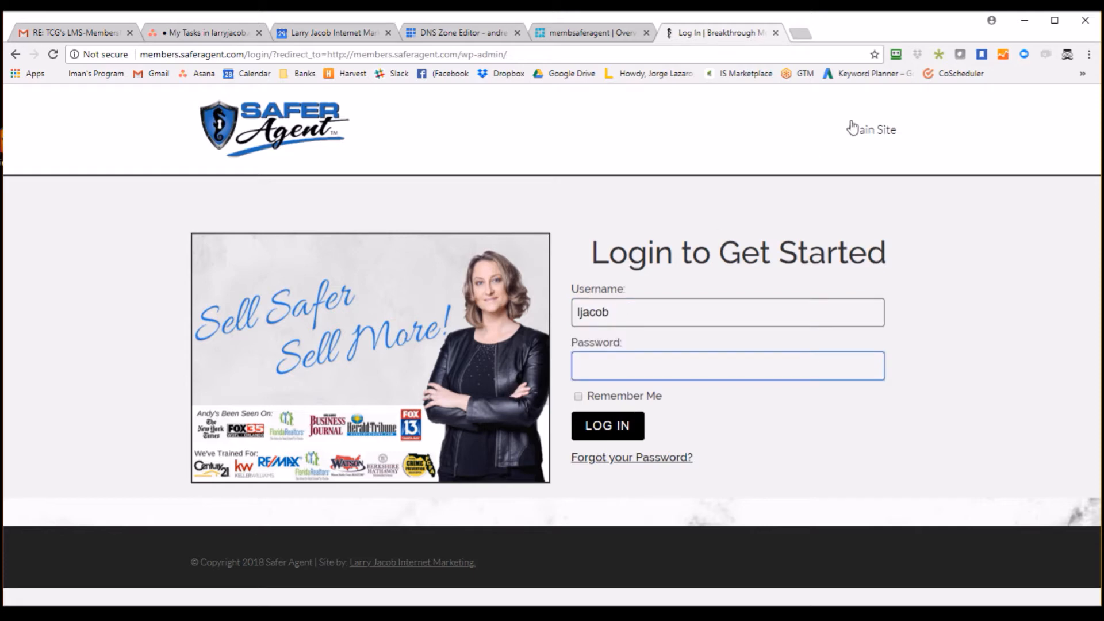
{"action": "left_click", "coordinate": [896, 55]}
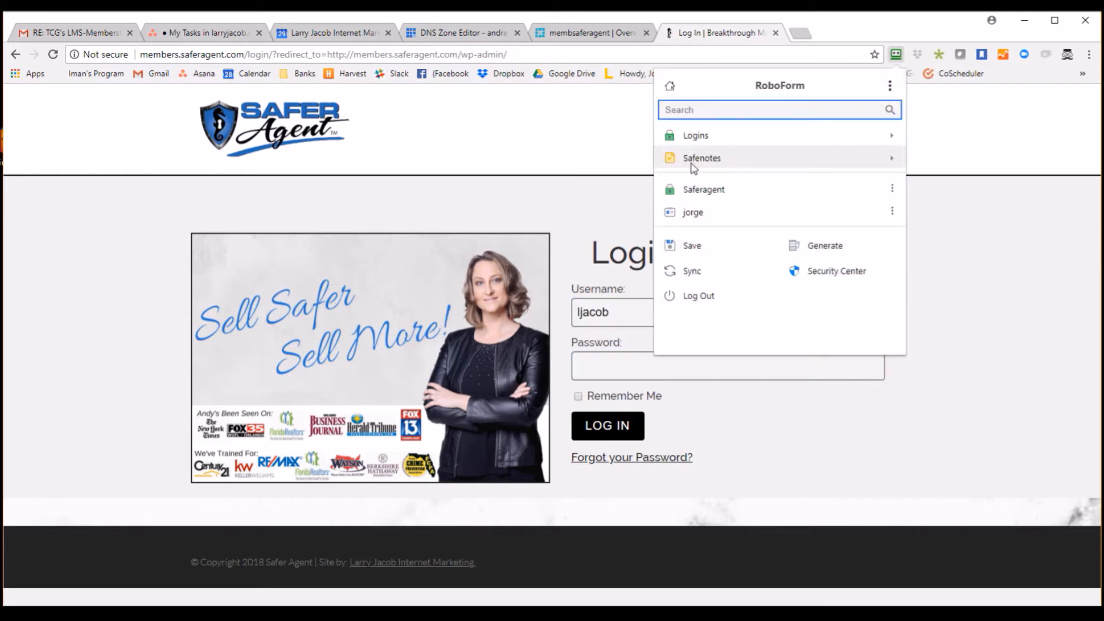
{"action": "left_click", "coordinate": [703, 190]}
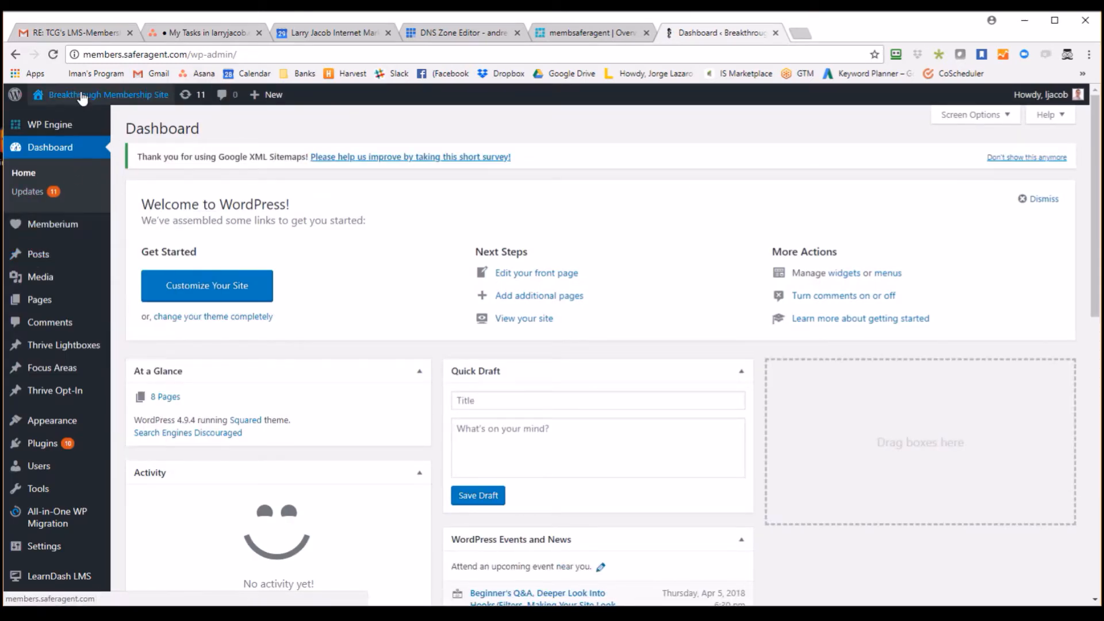
View the Real World Real Estate Safety course and its Lesson 12, then return to WP Engine.
{"action": "left_click", "coordinate": [55, 120]}
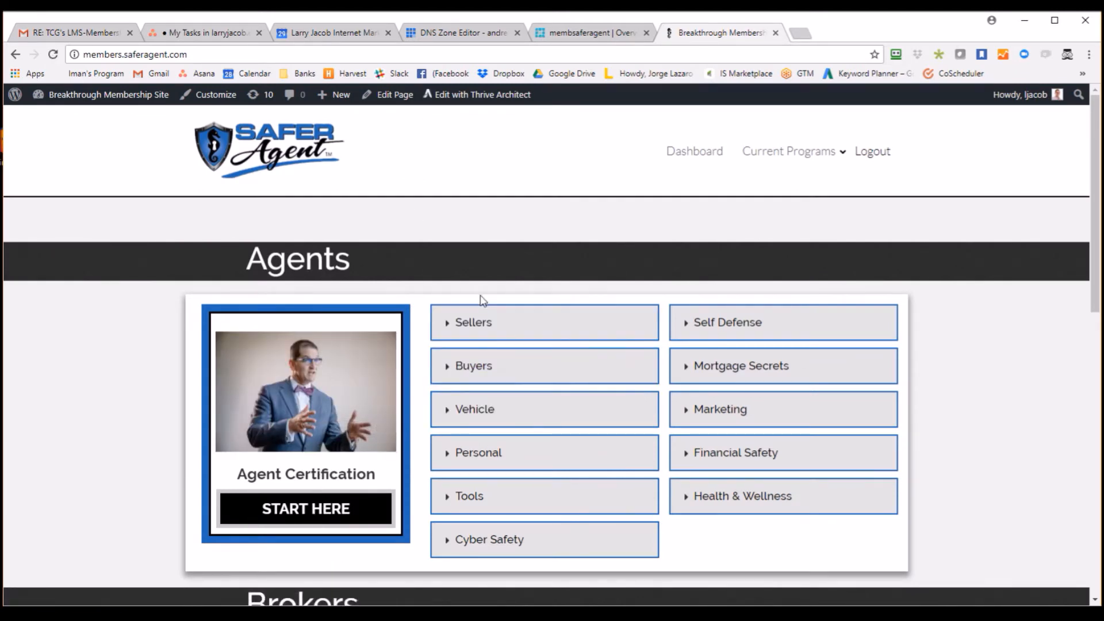
{"action": "mouse_move", "coordinate": [779, 161]}
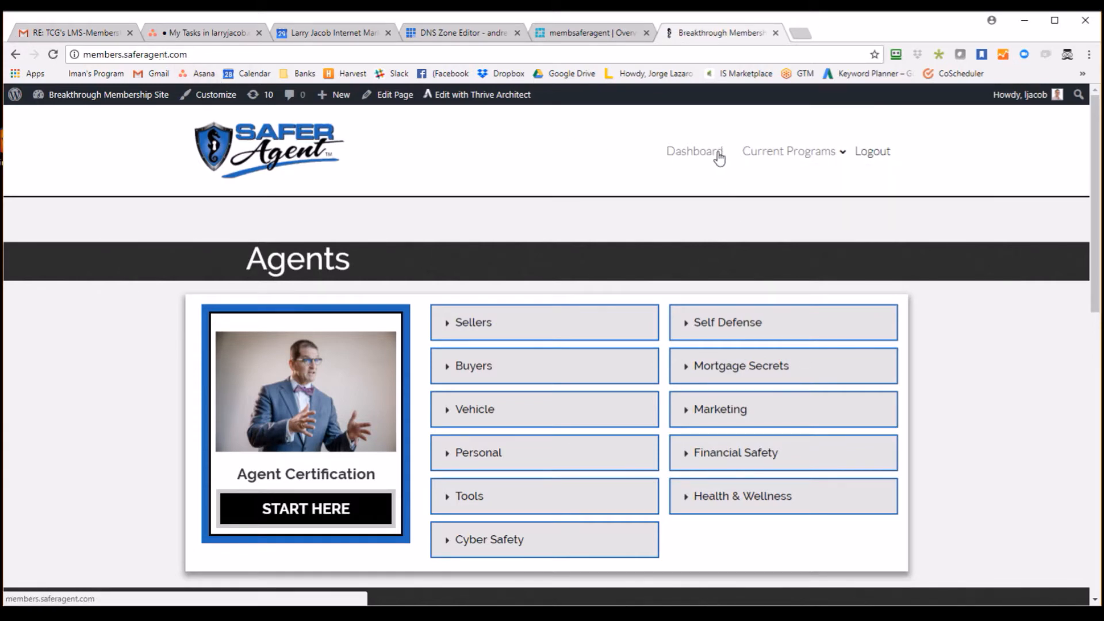
{"action": "left_click", "coordinate": [770, 177]}
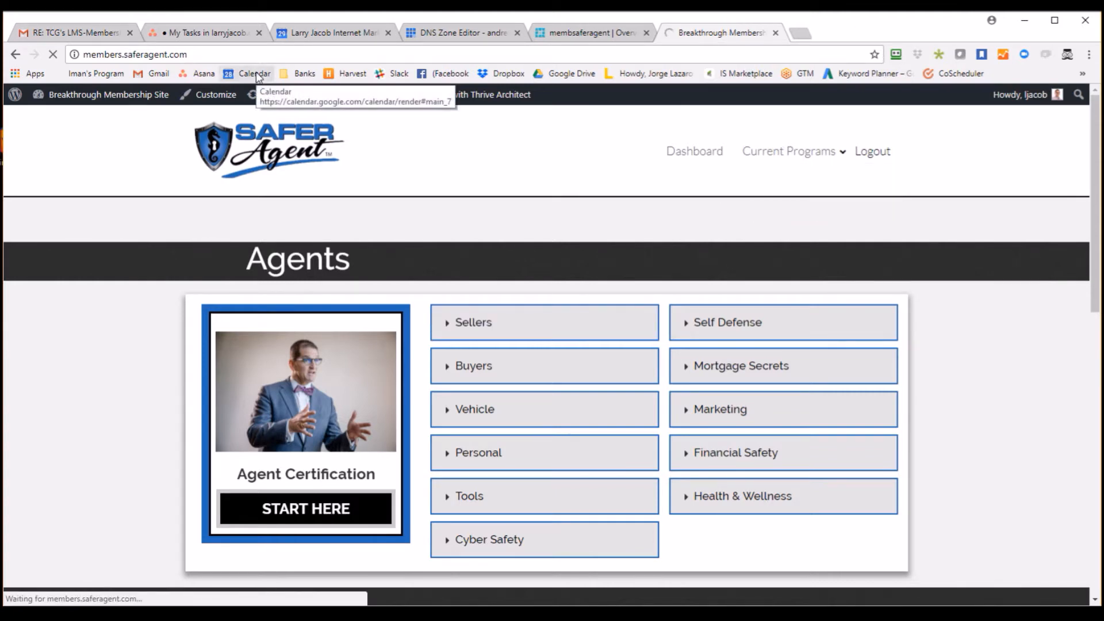
{"action": "scroll", "coordinate": [268, 310], "scroll_direction": "down", "scroll_amount": 5}
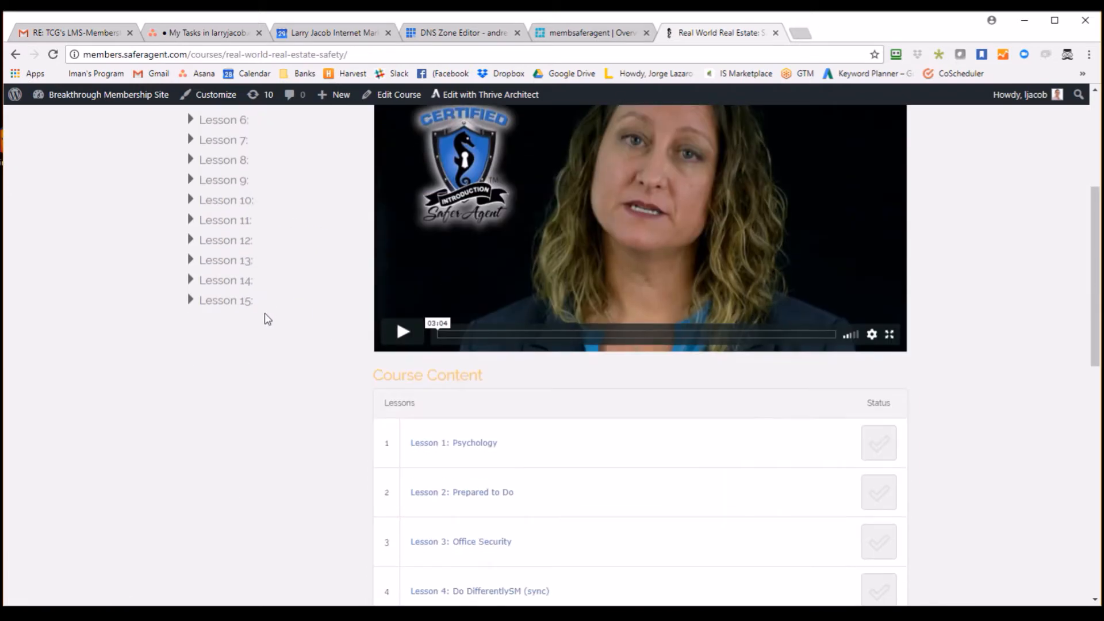
{"action": "left_click", "coordinate": [240, 241]}
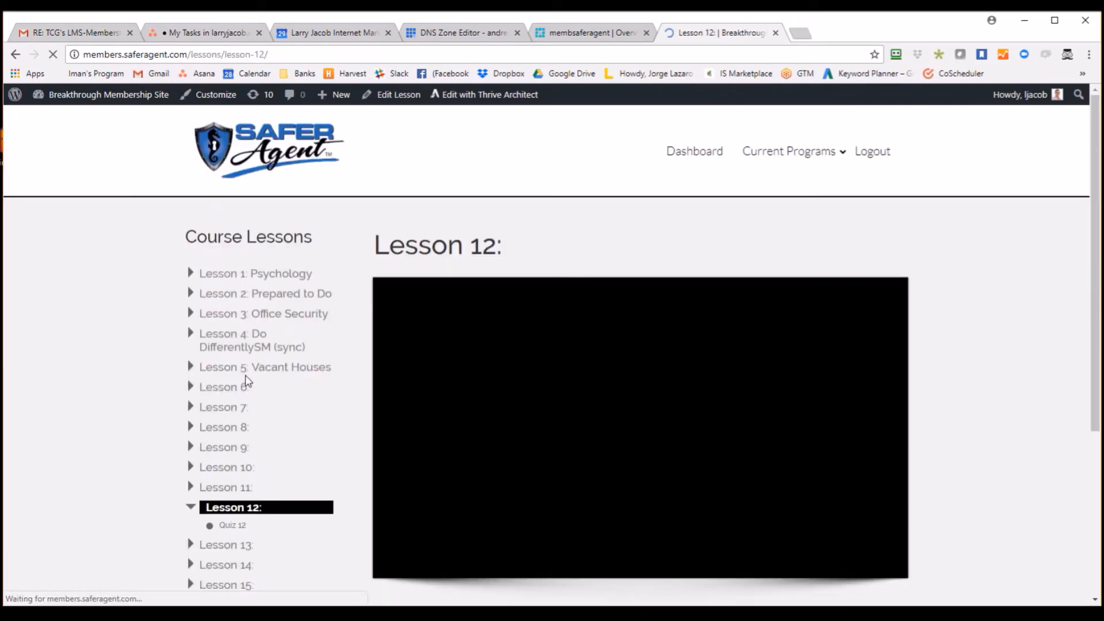
{"action": "left_click", "coordinate": [15, 54]}
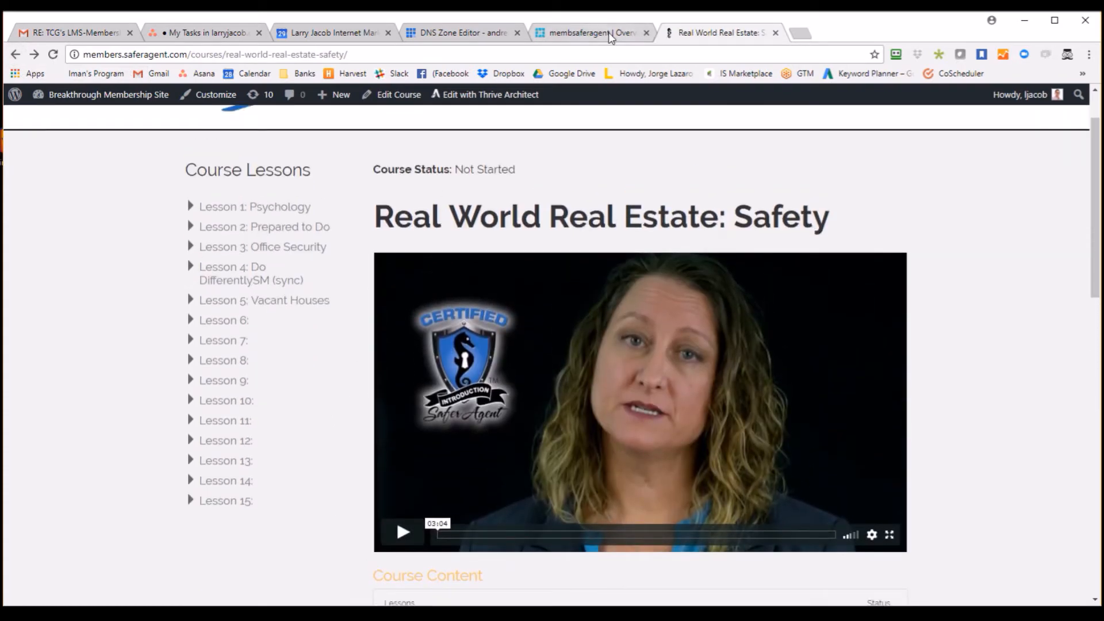
{"action": "left_click", "coordinate": [609, 32]}
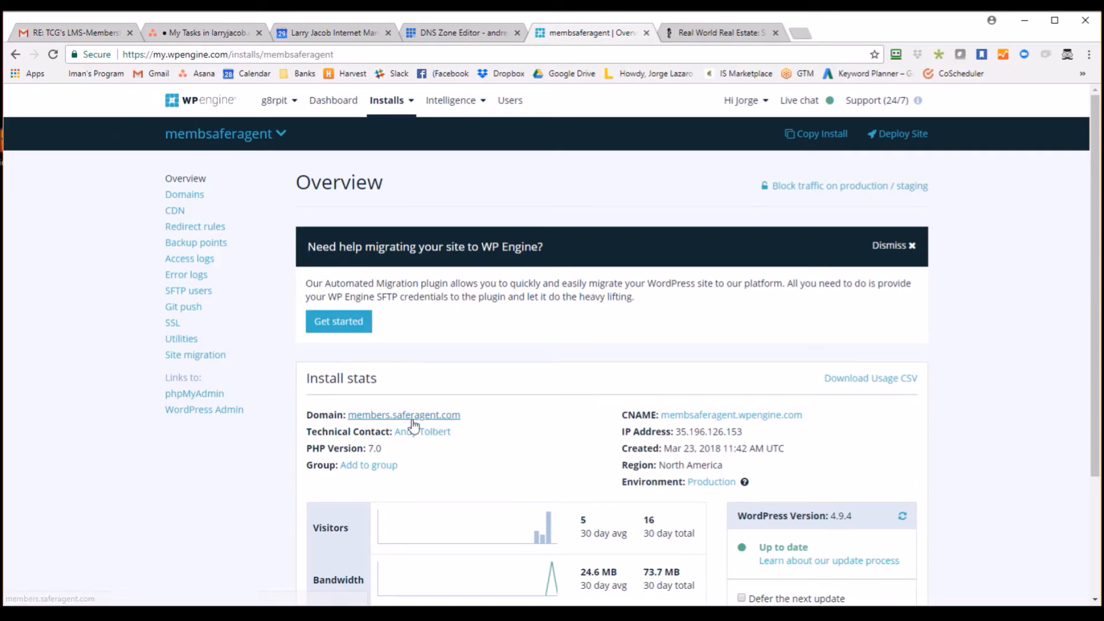
Open the membsaferagent Domains page and inspect members.saferagent.com's failed DNS check.
{"action": "scroll", "coordinate": [475, 425], "scroll_direction": "down", "scroll_amount": 2}
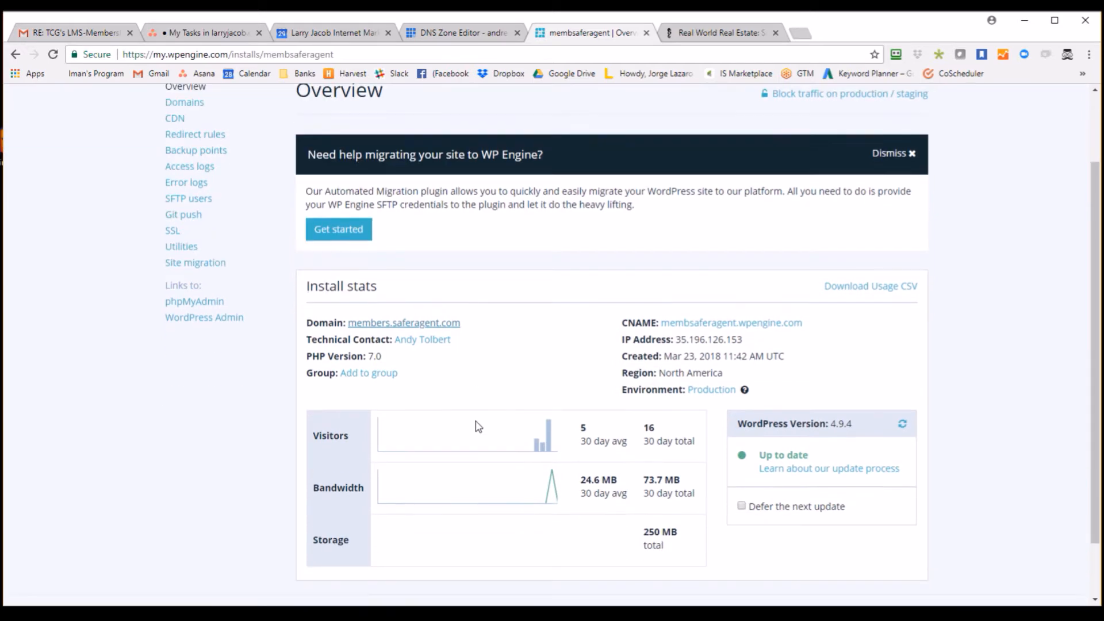
{"action": "scroll", "coordinate": [478, 426], "scroll_direction": "up", "scroll_amount": 2}
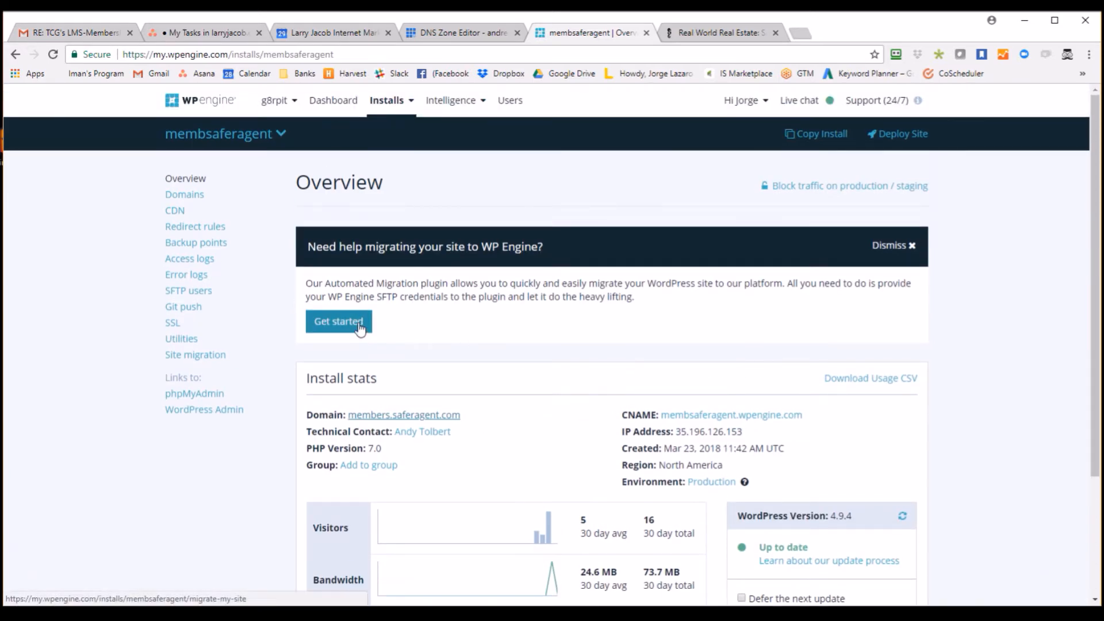
{"action": "left_click", "coordinate": [183, 195]}
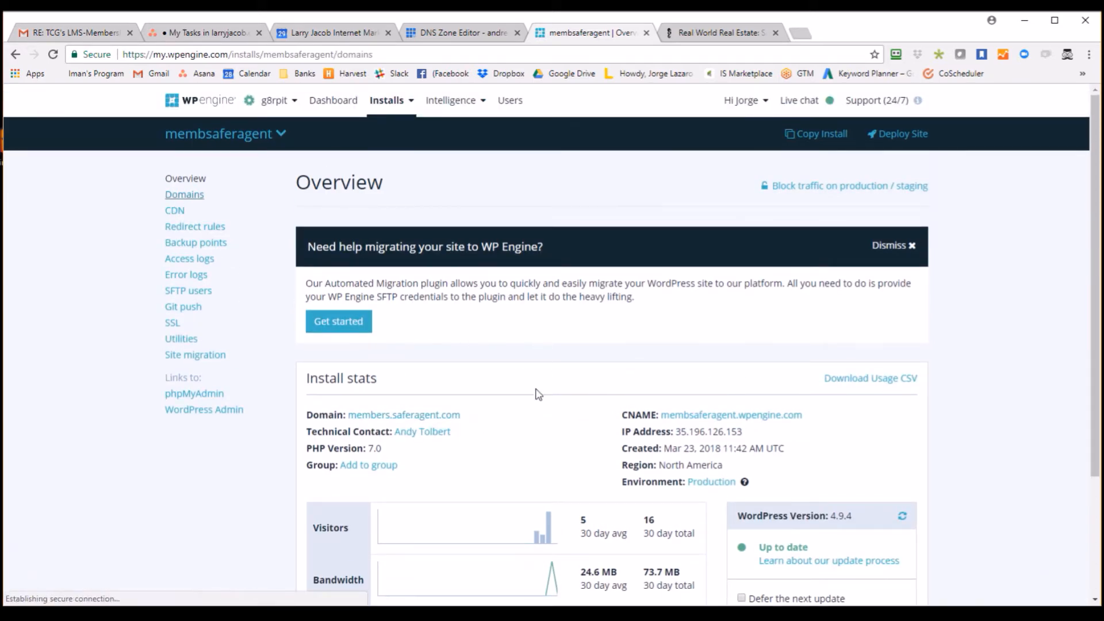
{"action": "scroll", "coordinate": [459, 522], "scroll_direction": "down", "scroll_amount": 4}
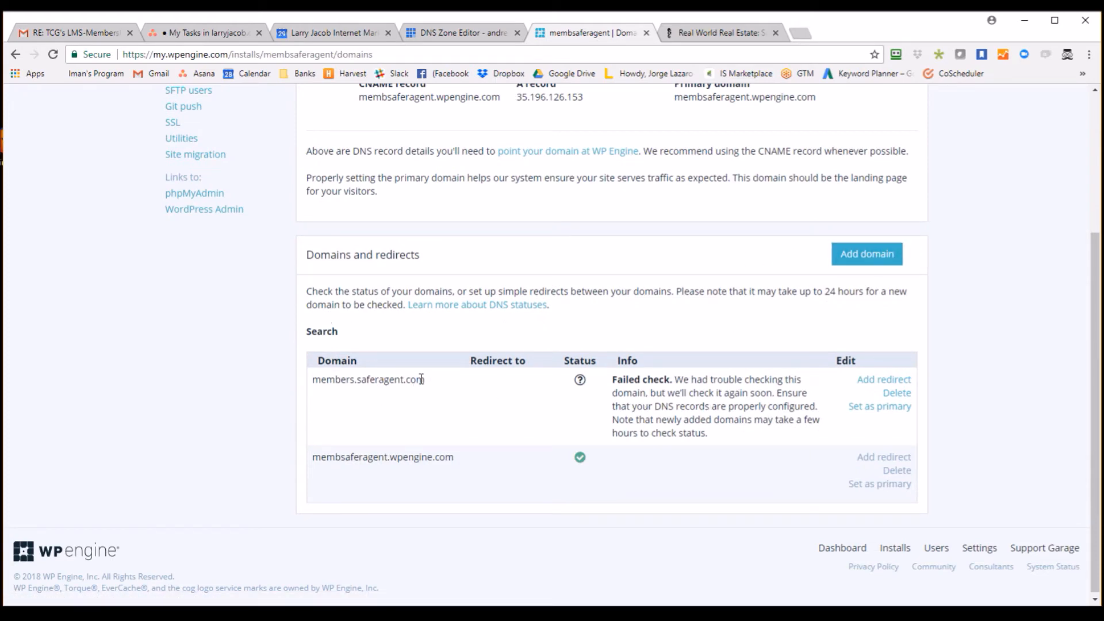
{"action": "left_click_drag", "start_coordinate": [422, 379], "coordinate": [360, 379]}
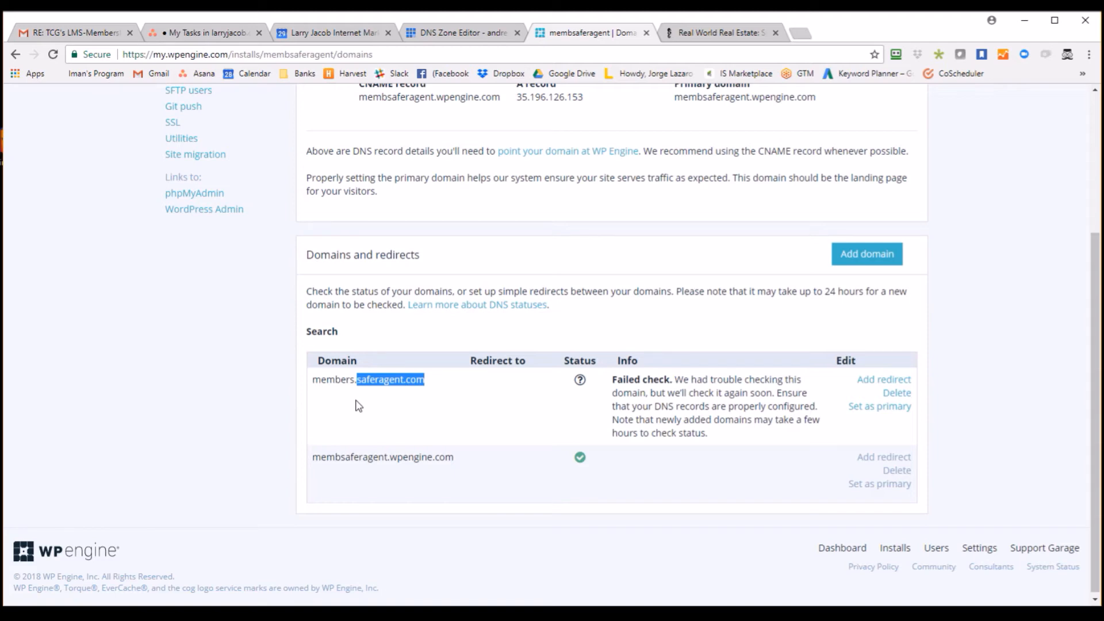
{"action": "scroll", "coordinate": [369, 185], "scroll_direction": "up", "scroll_amount": 4}
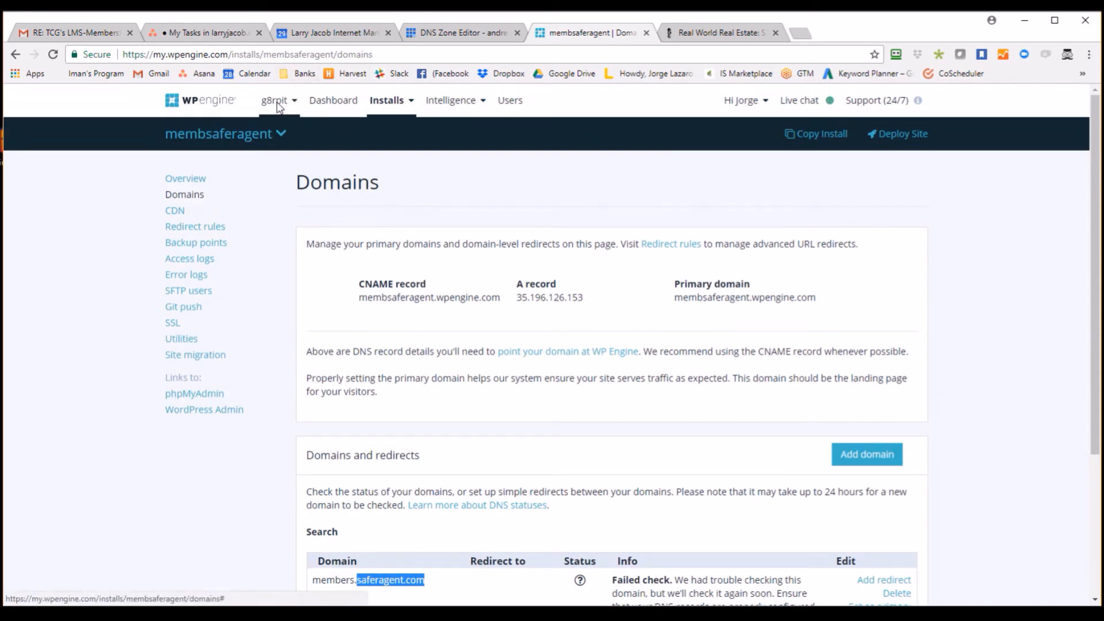
Switch to the account hosting branchesfl.org and open the branchesfl install.
{"action": "left_click", "coordinate": [277, 107]}
{"action": "left_click", "coordinate": [299, 145]}
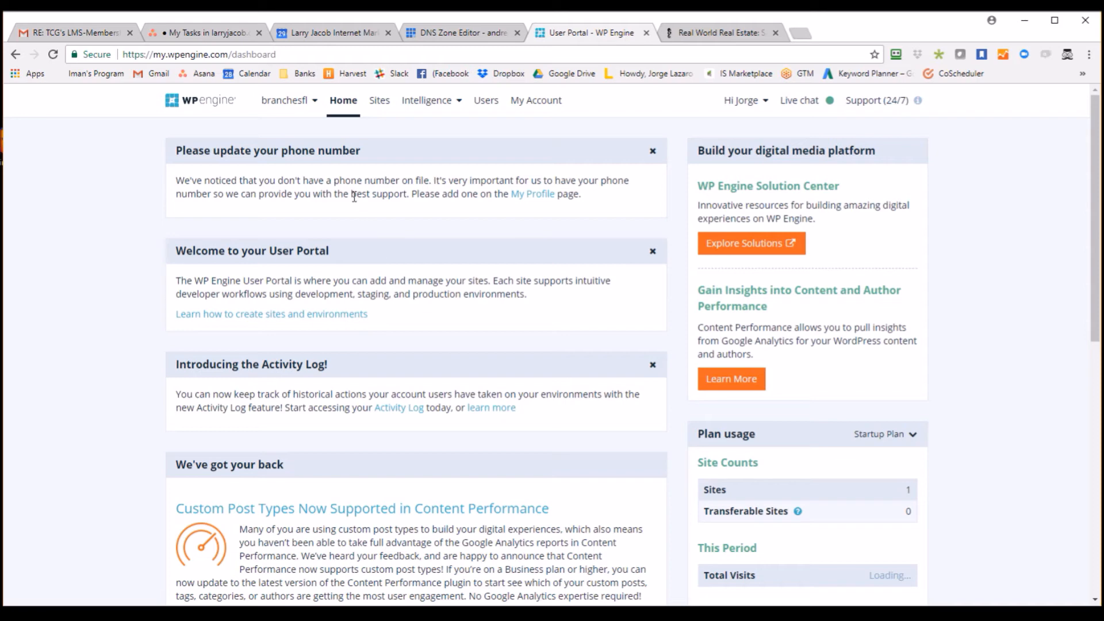
{"action": "left_click", "coordinate": [378, 101]}
{"action": "left_click", "coordinate": [292, 330]}
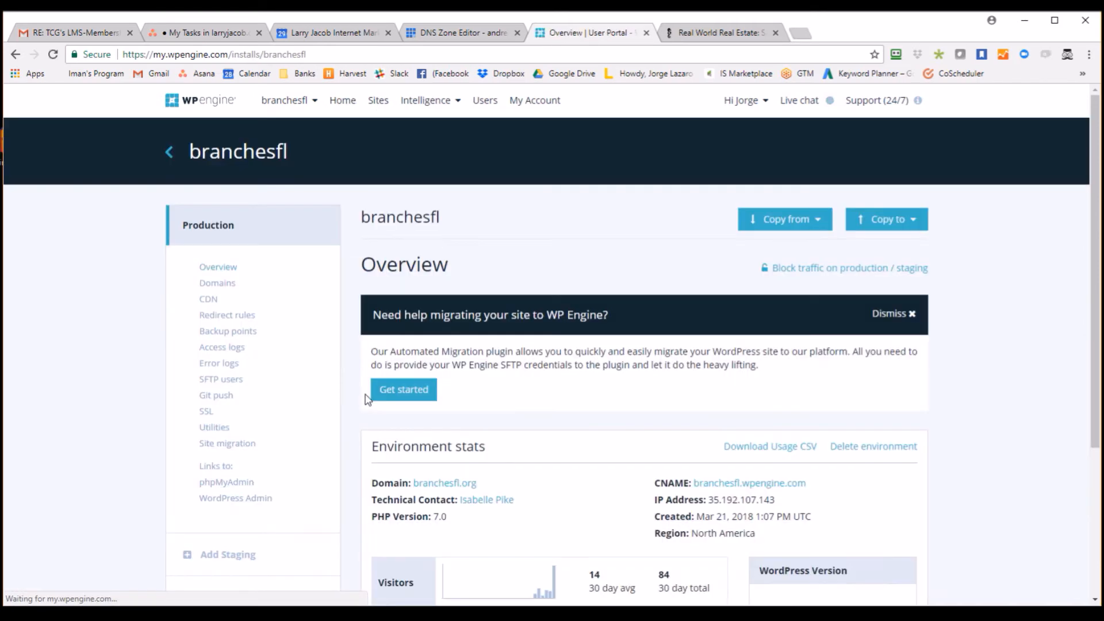
Review the branchesfl.org domain list, then switch back to the account with membsaferagent.
{"action": "scroll", "coordinate": [456, 432], "scroll_direction": "down", "scroll_amount": 2}
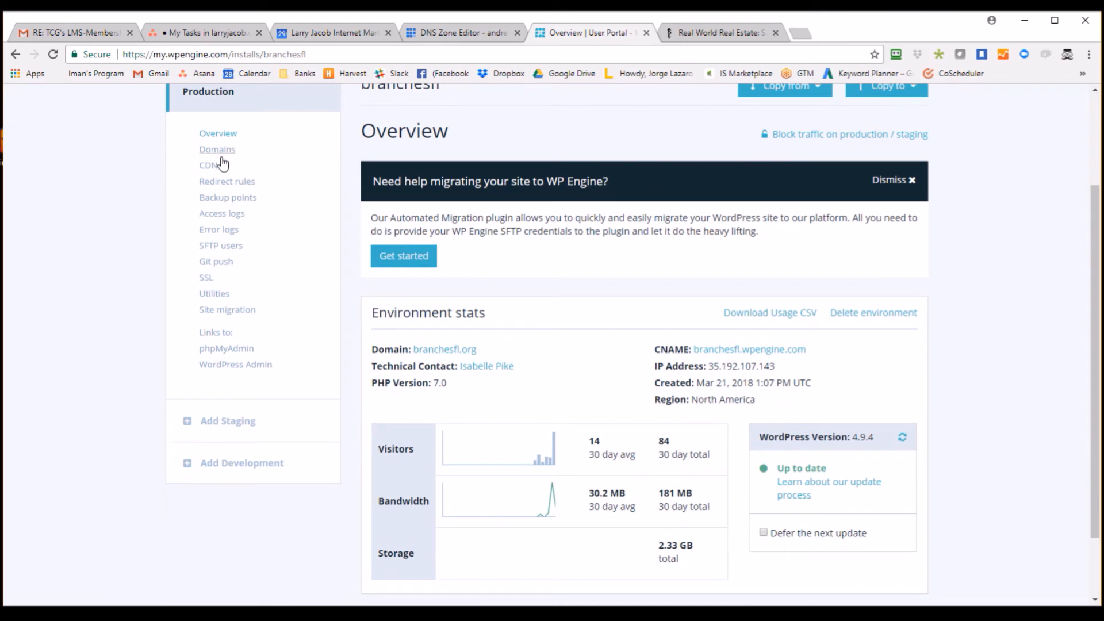
{"action": "left_click", "coordinate": [217, 150]}
{"action": "scroll", "coordinate": [510, 365], "scroll_direction": "down", "scroll_amount": 4}
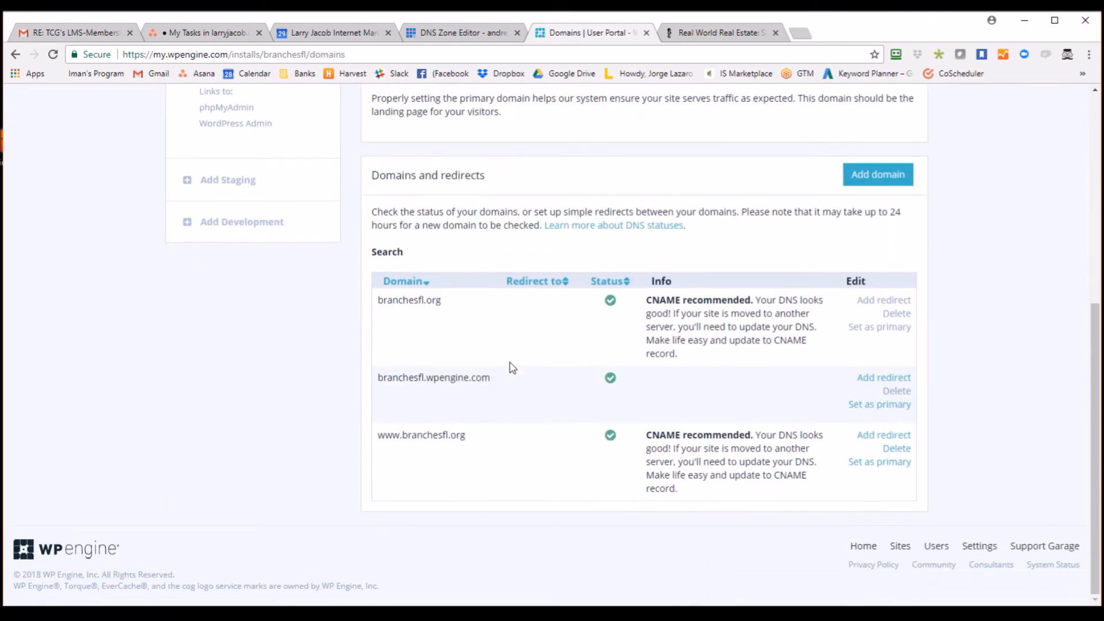
{"action": "left_click_drag", "start_coordinate": [447, 302], "coordinate": [377, 307]}
{"action": "scroll", "coordinate": [434, 430], "scroll_direction": "up", "scroll_amount": 6}
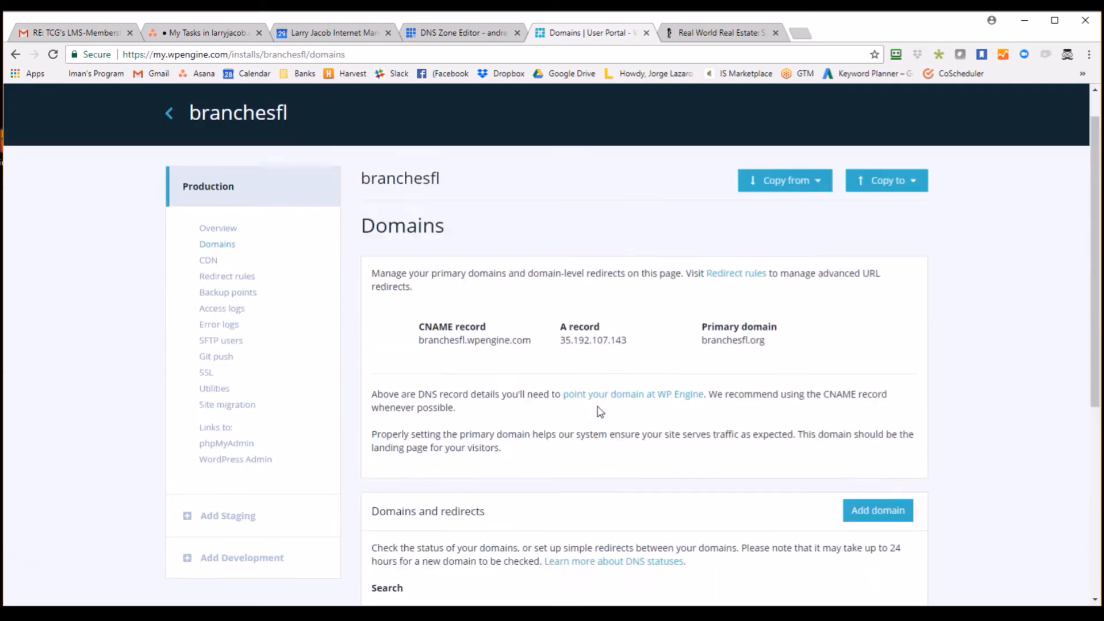
{"action": "left_click", "coordinate": [284, 103]}
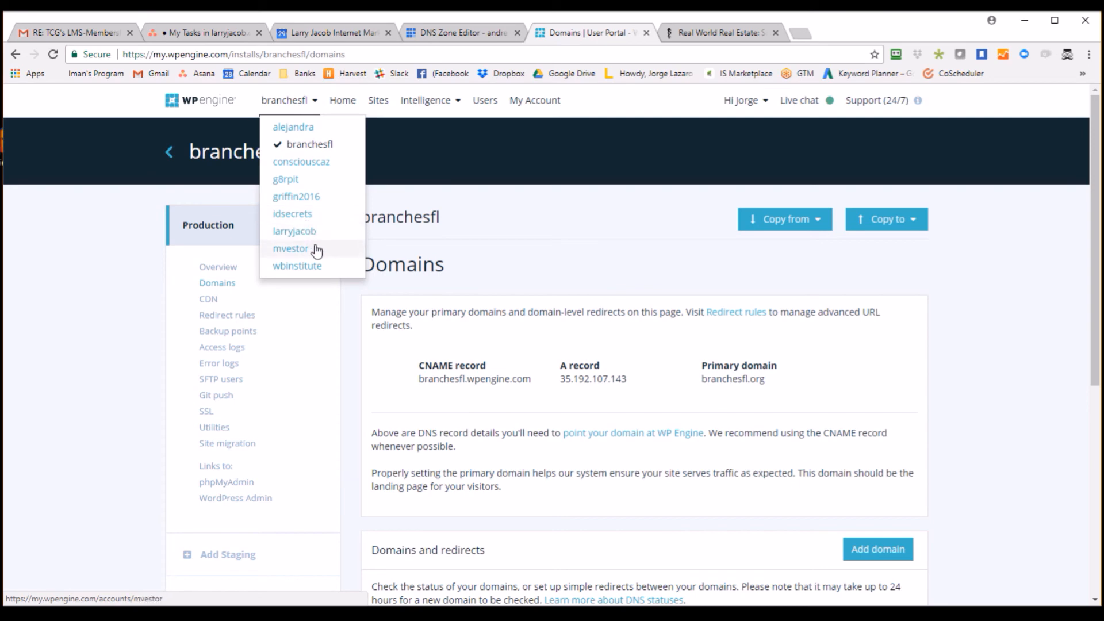
{"action": "left_click", "coordinate": [291, 183]}
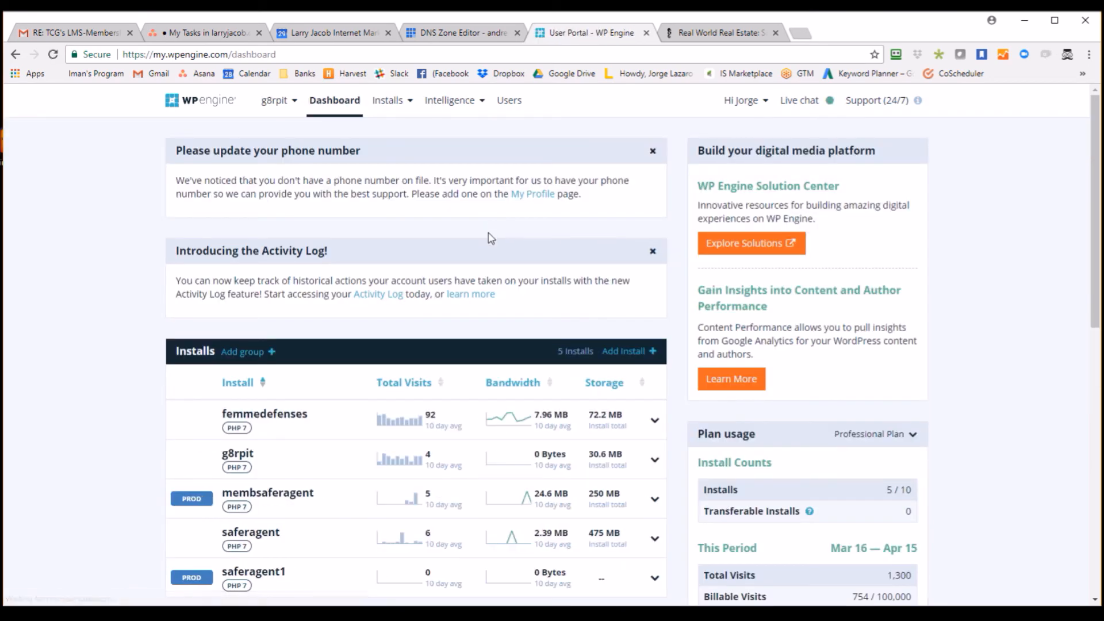
Set members.saferagent.com as primary in the membsaferagent install's domain list.
{"action": "scroll", "coordinate": [506, 241], "scroll_direction": "down", "scroll_amount": 2}
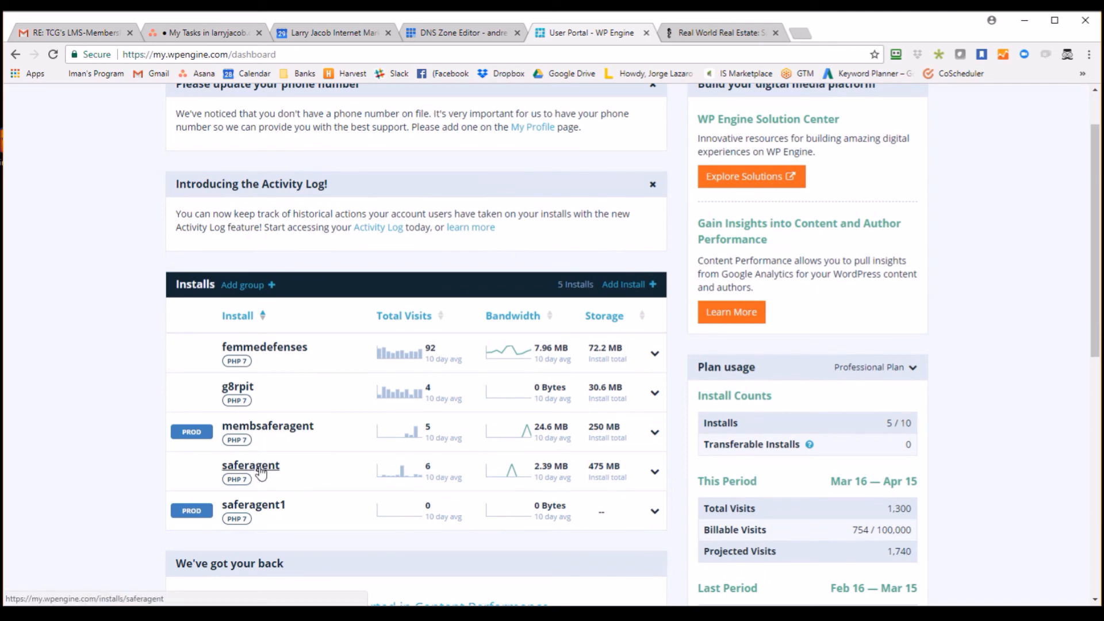
{"action": "left_click", "coordinate": [260, 433]}
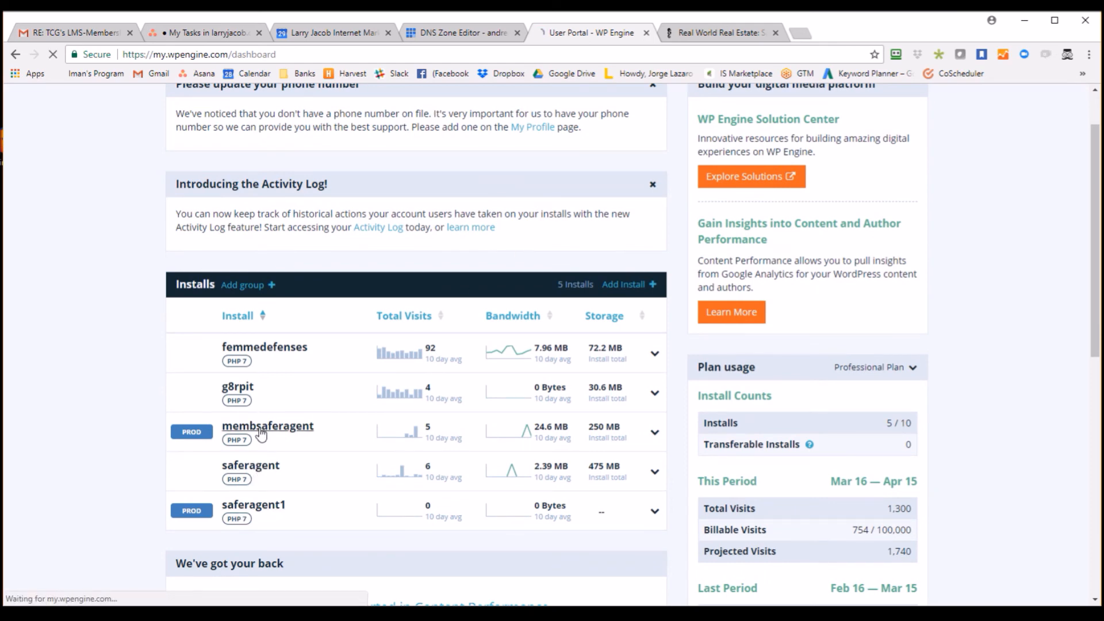
{"action": "scroll", "coordinate": [517, 442], "scroll_direction": "down", "scroll_amount": 3}
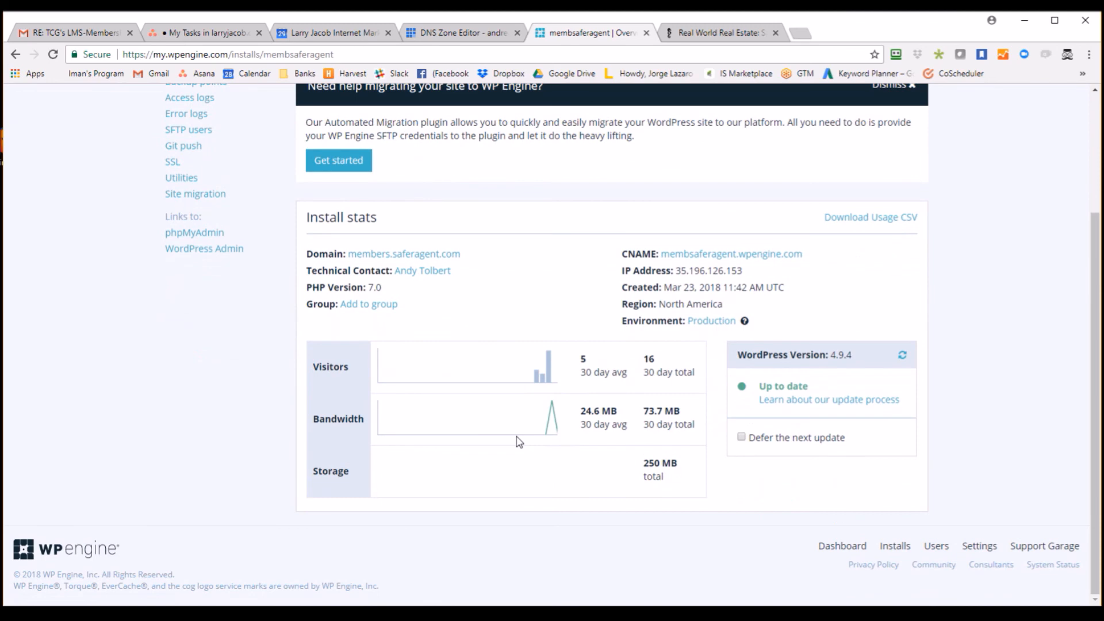
{"action": "scroll", "coordinate": [214, 198], "scroll_direction": "up", "scroll_amount": 3}
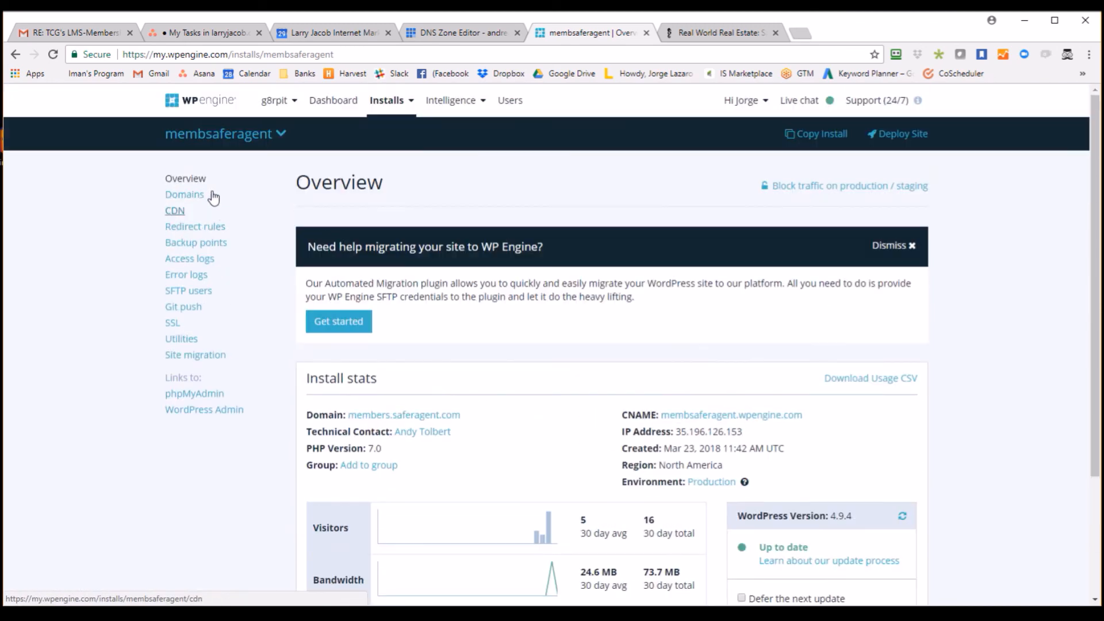
{"action": "left_click", "coordinate": [175, 195]}
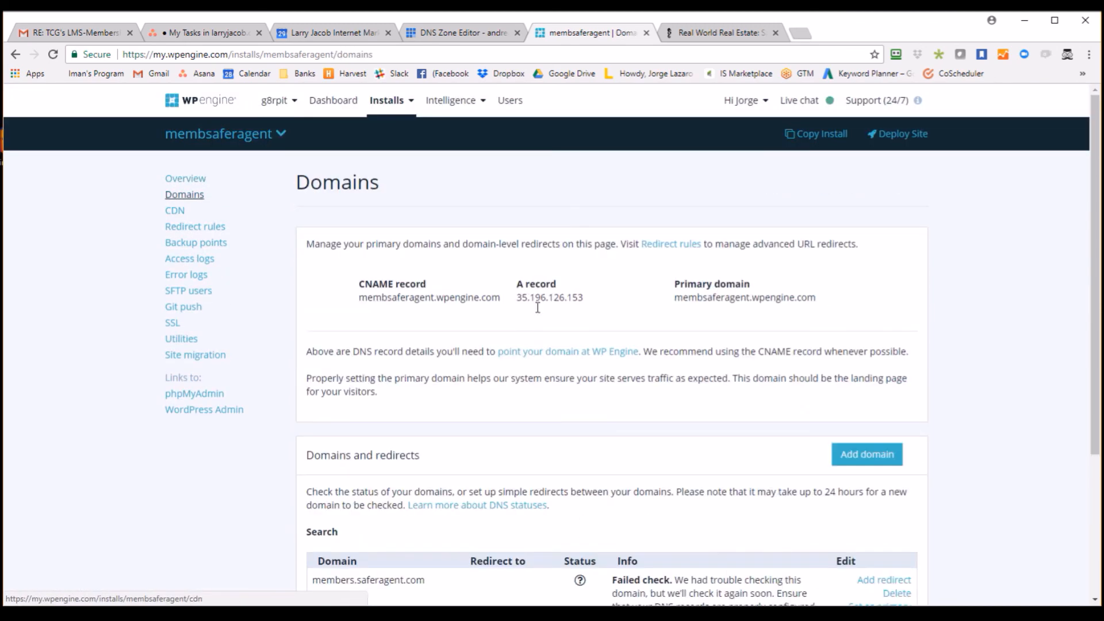
{"action": "scroll", "coordinate": [538, 308], "scroll_direction": "down", "scroll_amount": 3}
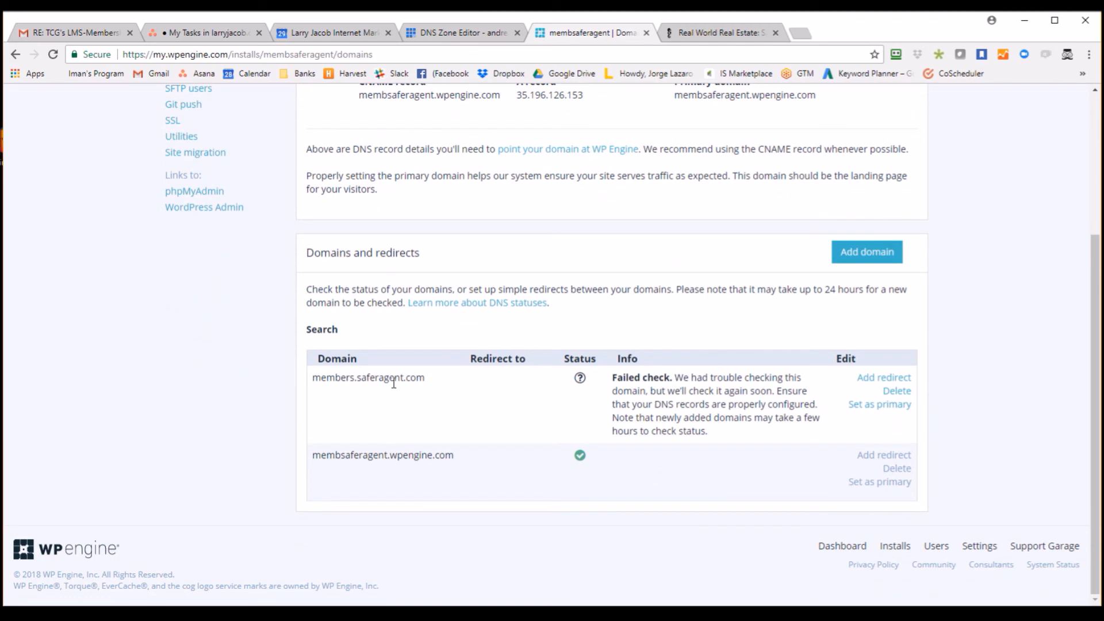
{"action": "left_click", "coordinate": [886, 406]}
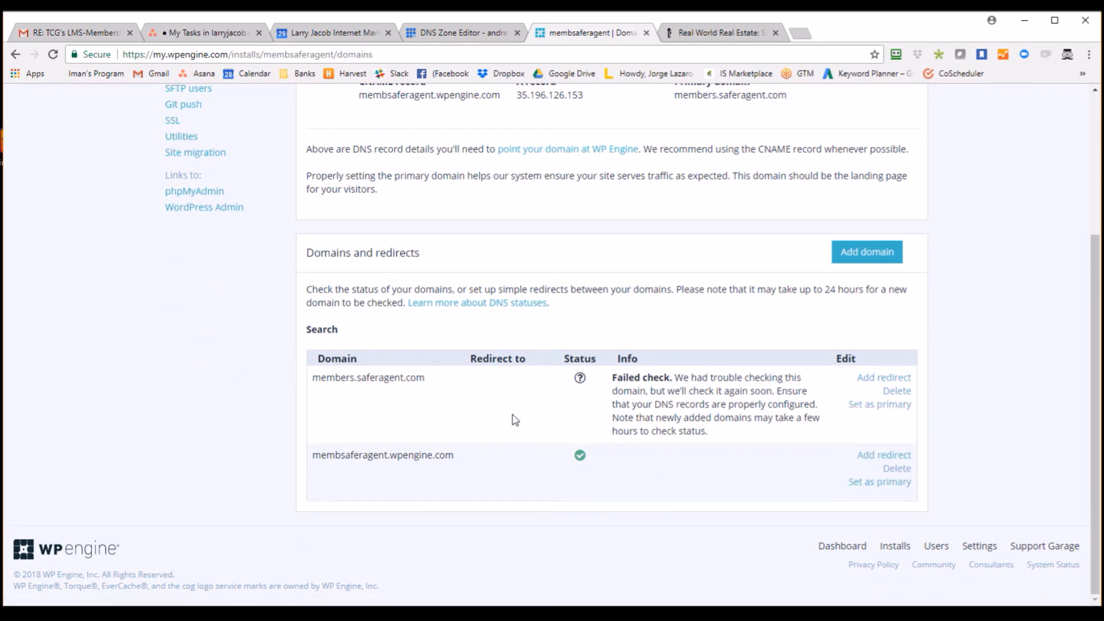